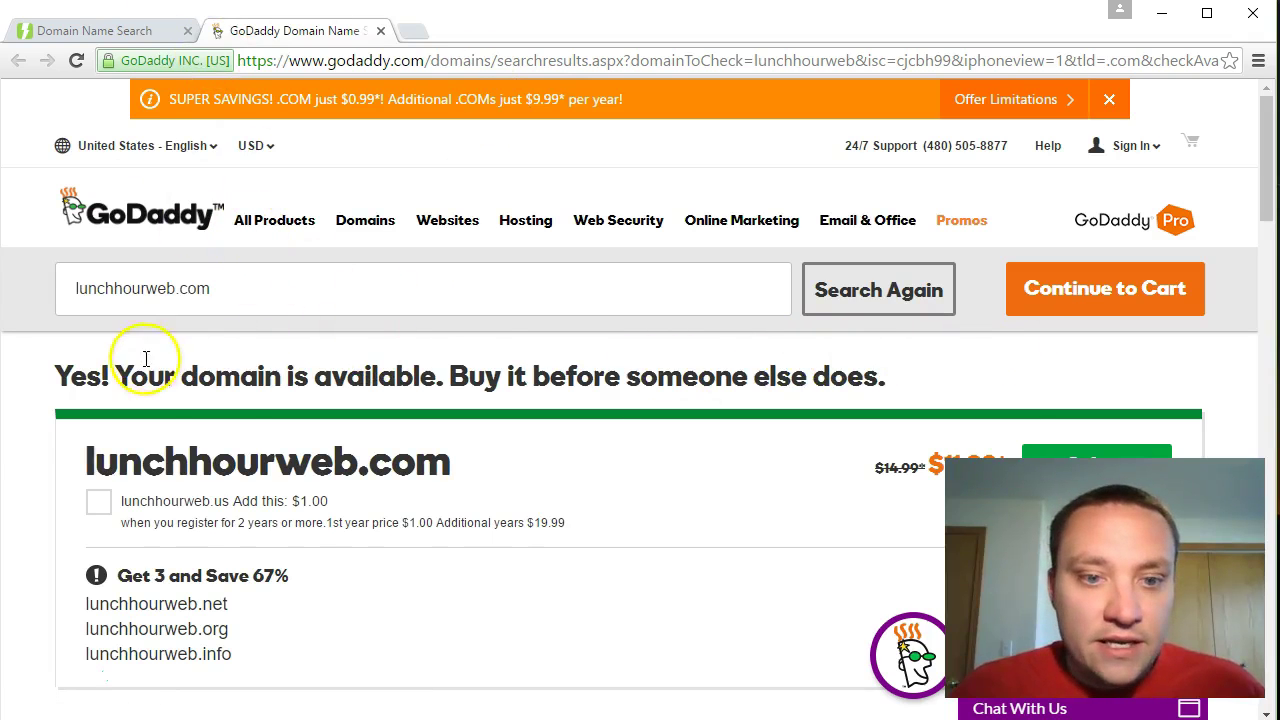
pyautogui.moveTo(132, 376); pyautogui.dragTo(430, 388)
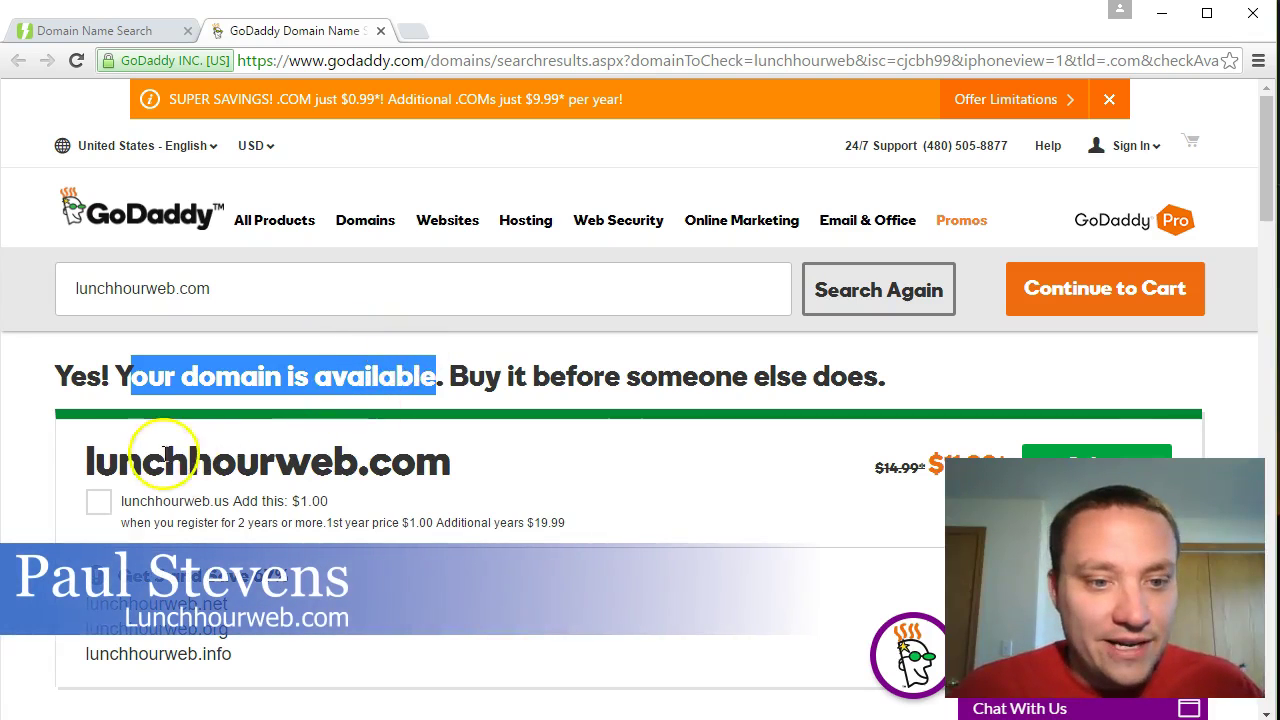
pyautogui.moveTo(120, 462); pyautogui.dragTo(392, 475)
pyautogui.moveTo(214, 501); pyautogui.dragTo(229, 501)
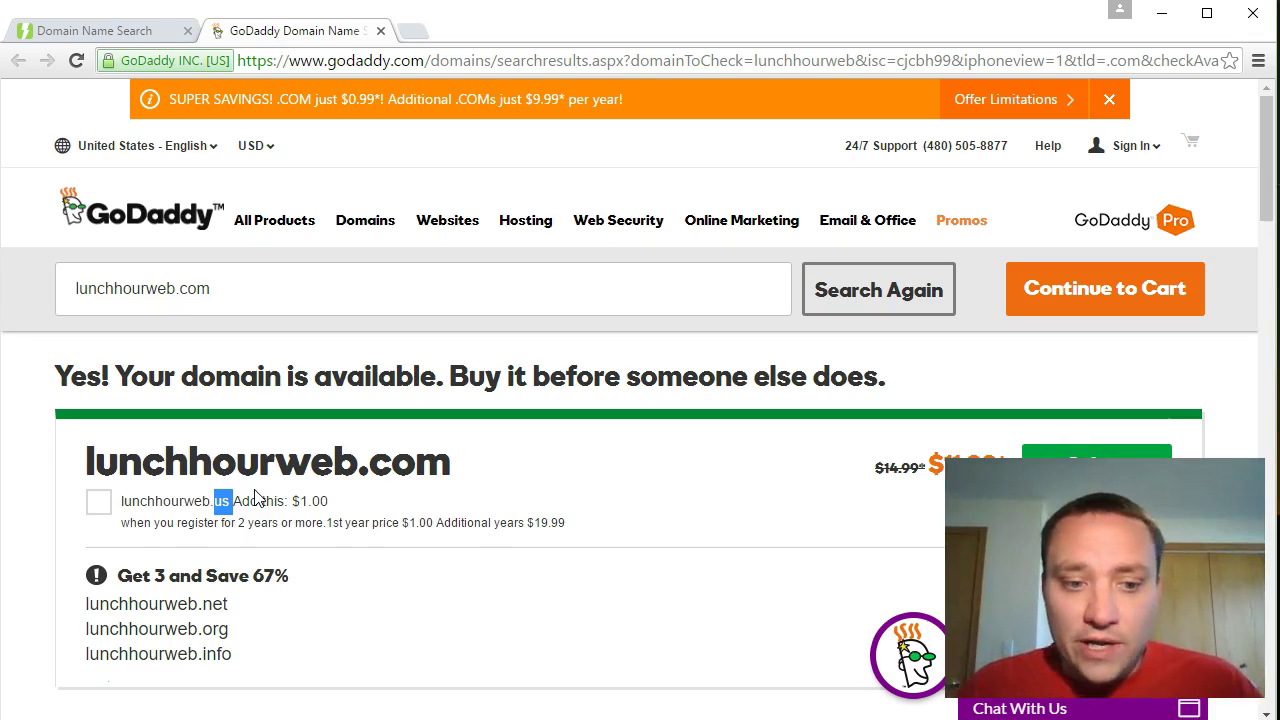
pyautogui.click(257, 628)
pyautogui.scroll(-1, 474, 586)
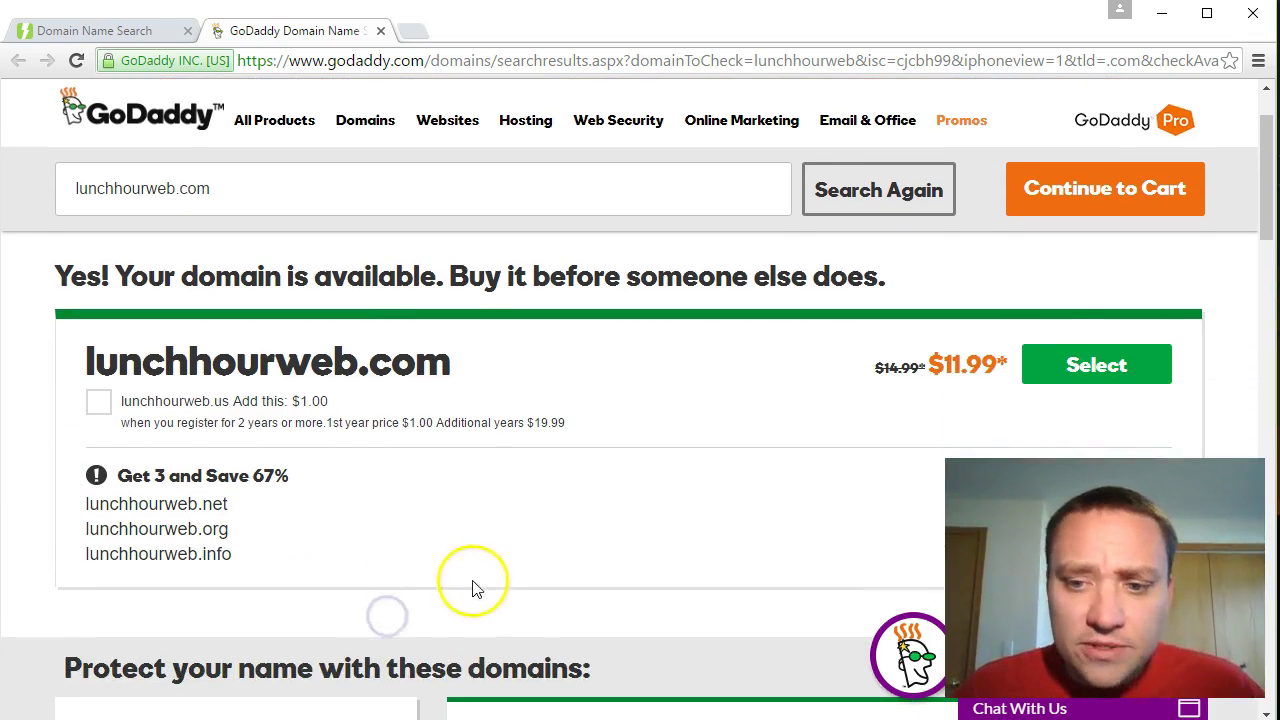
pyautogui.scroll(1, 510, 493)
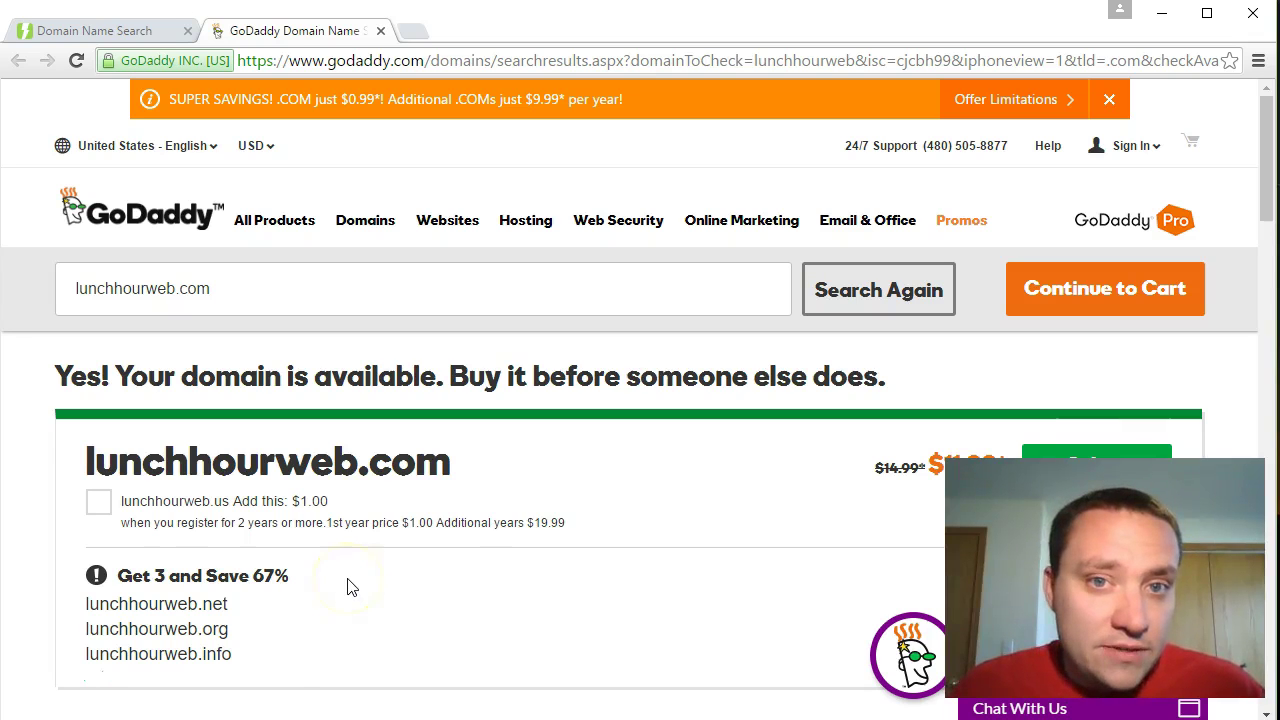
pyautogui.scroll(-1, 350, 587)
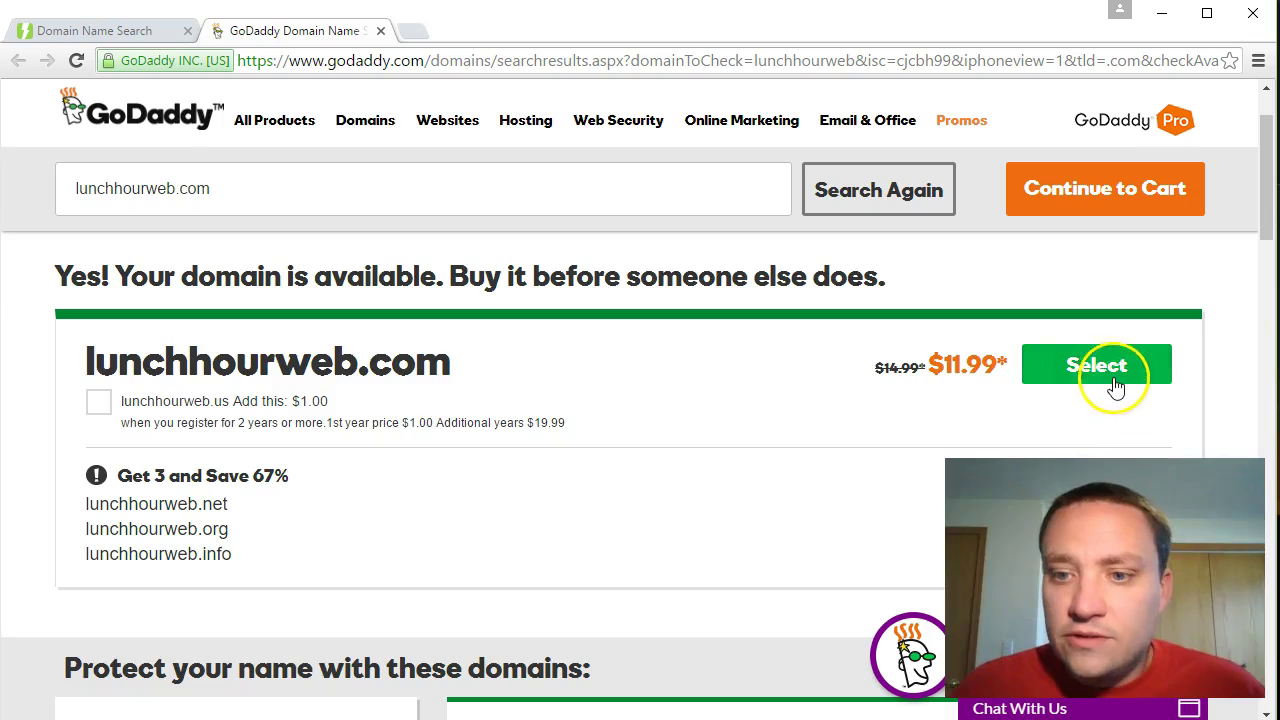
# - Select lunchhourweb.com, continue, and review the privacy protection explanation
pyautogui.click(1116, 388)
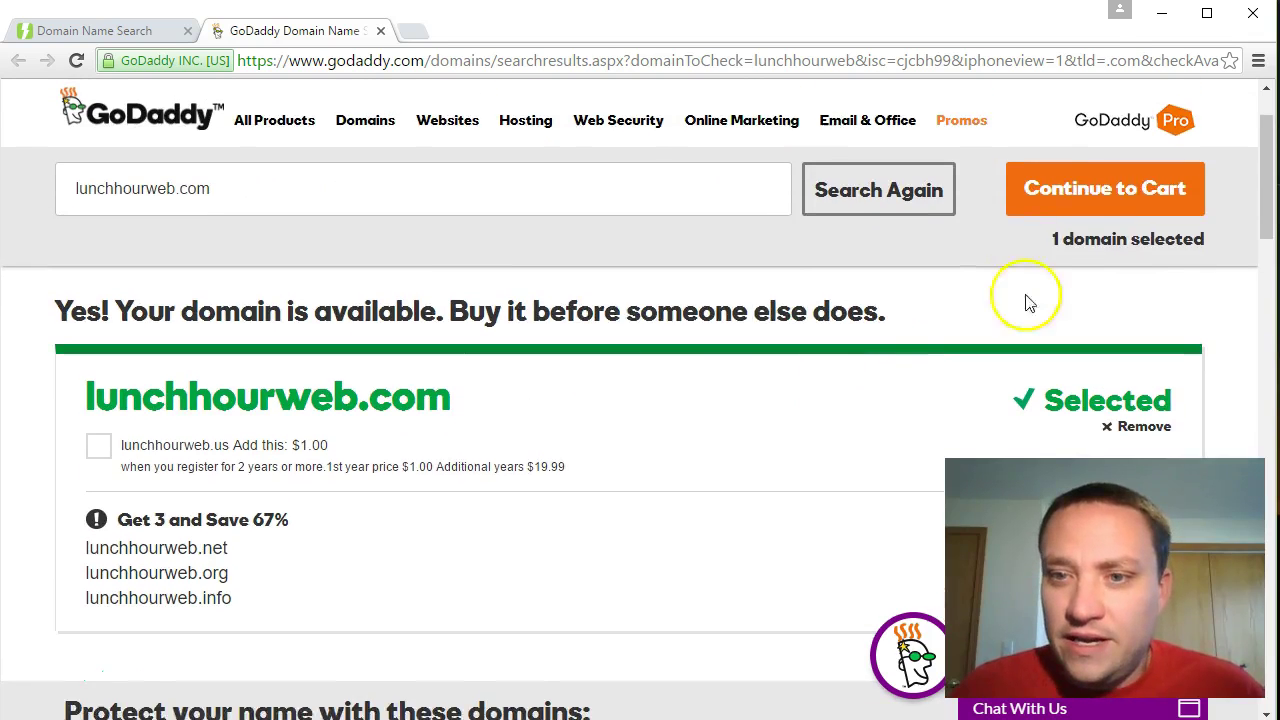
pyautogui.click(1120, 200)
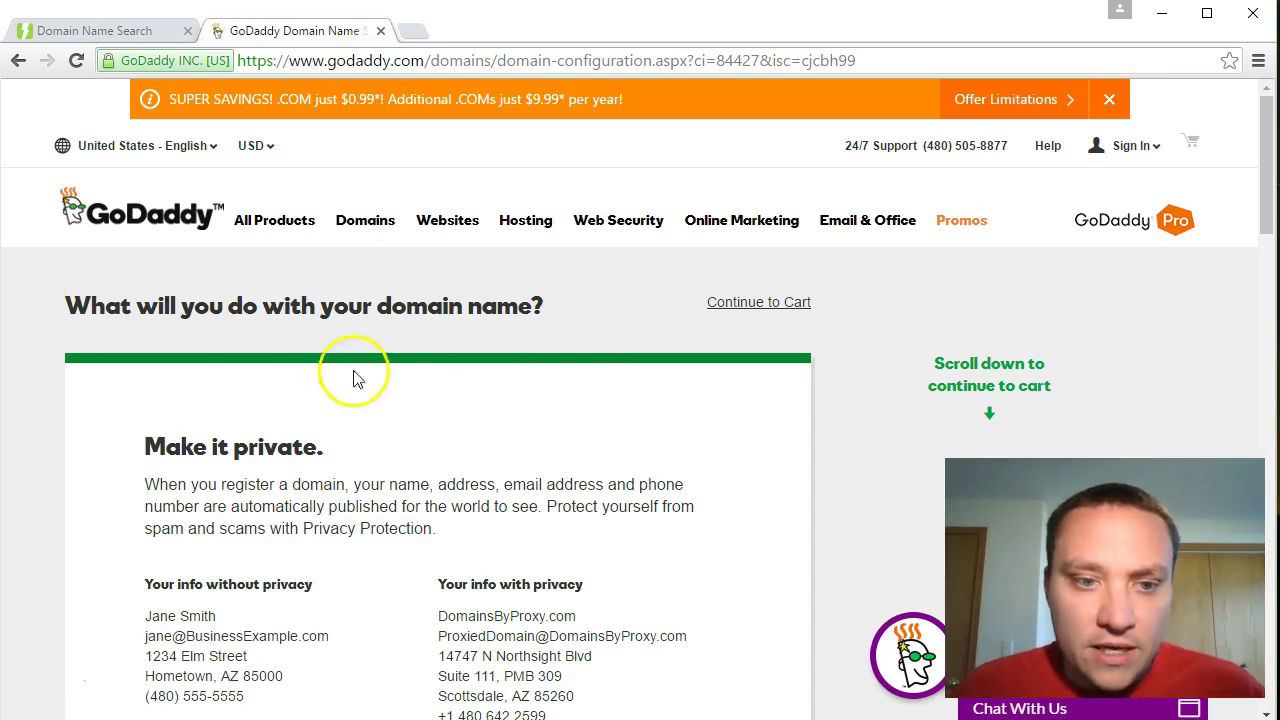
pyautogui.scroll(-2, 357, 371)
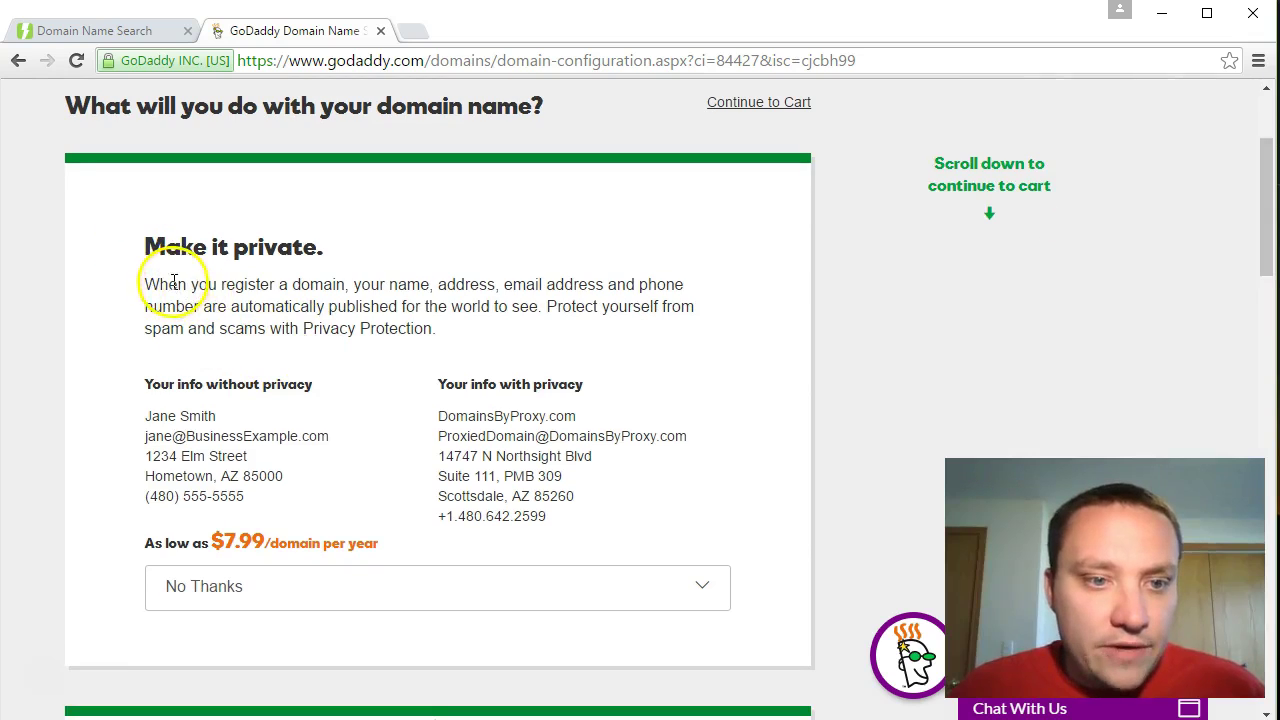
pyautogui.moveTo(168, 285); pyautogui.dragTo(426, 287)
pyautogui.moveTo(503, 289)
pyautogui.mouseDown()
pyautogui.moveTo(613, 289)
pyautogui.moveTo(305, 297)
pyautogui.moveTo(506, 314)
pyautogui.moveTo(437, 328)
pyautogui.mouseUp()
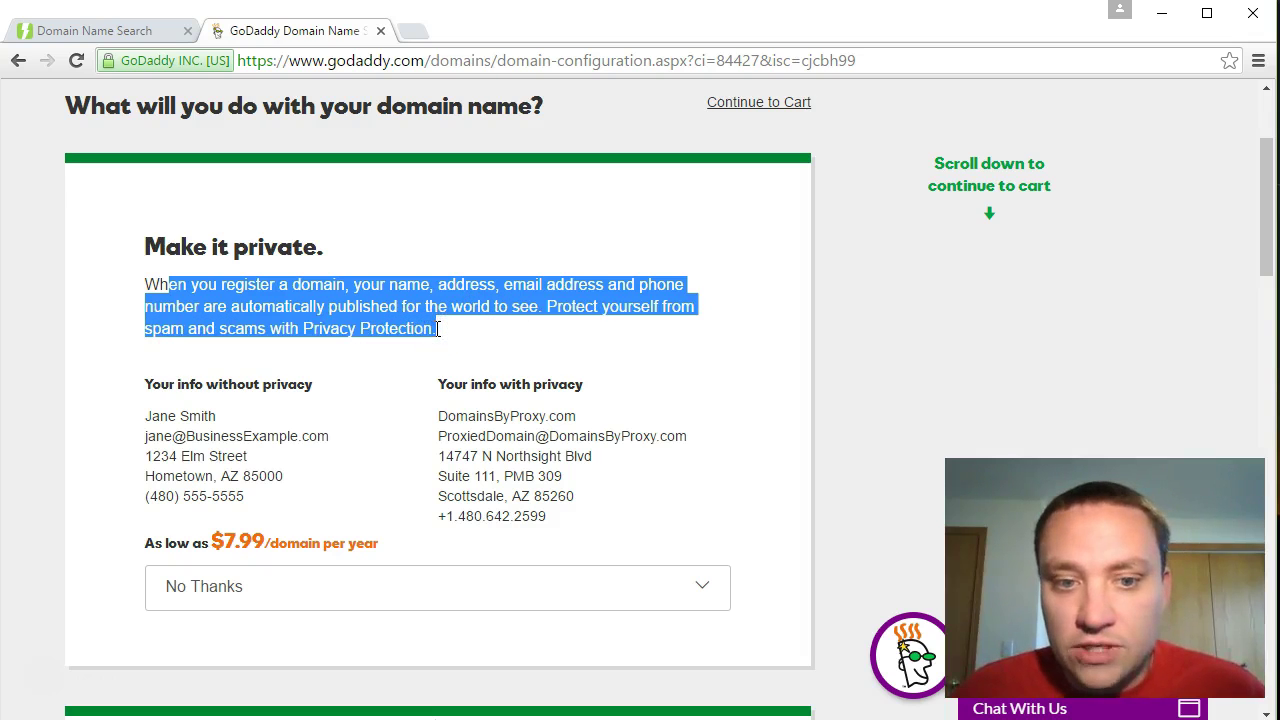
# - Leave privacy protection at No Thanks and review the website and $3.99/mo email offers
pyautogui.scroll(2, 305, 380)
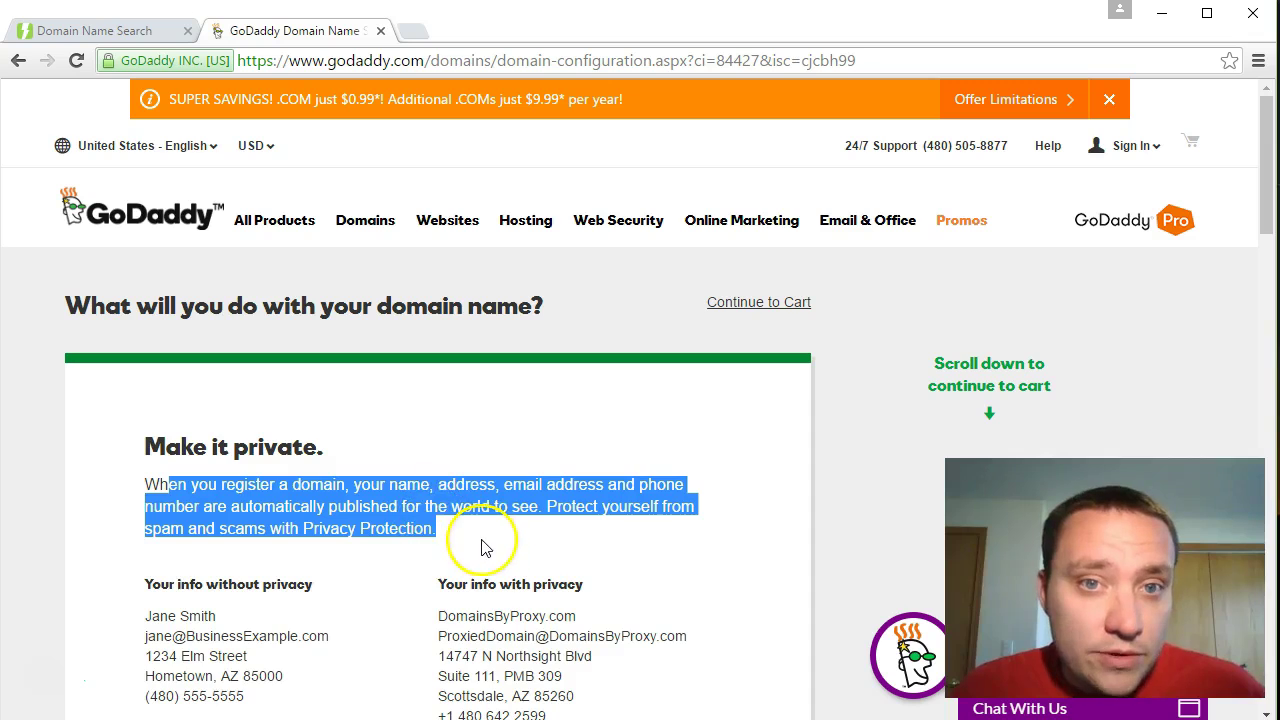
pyautogui.scroll(-2, 484, 545)
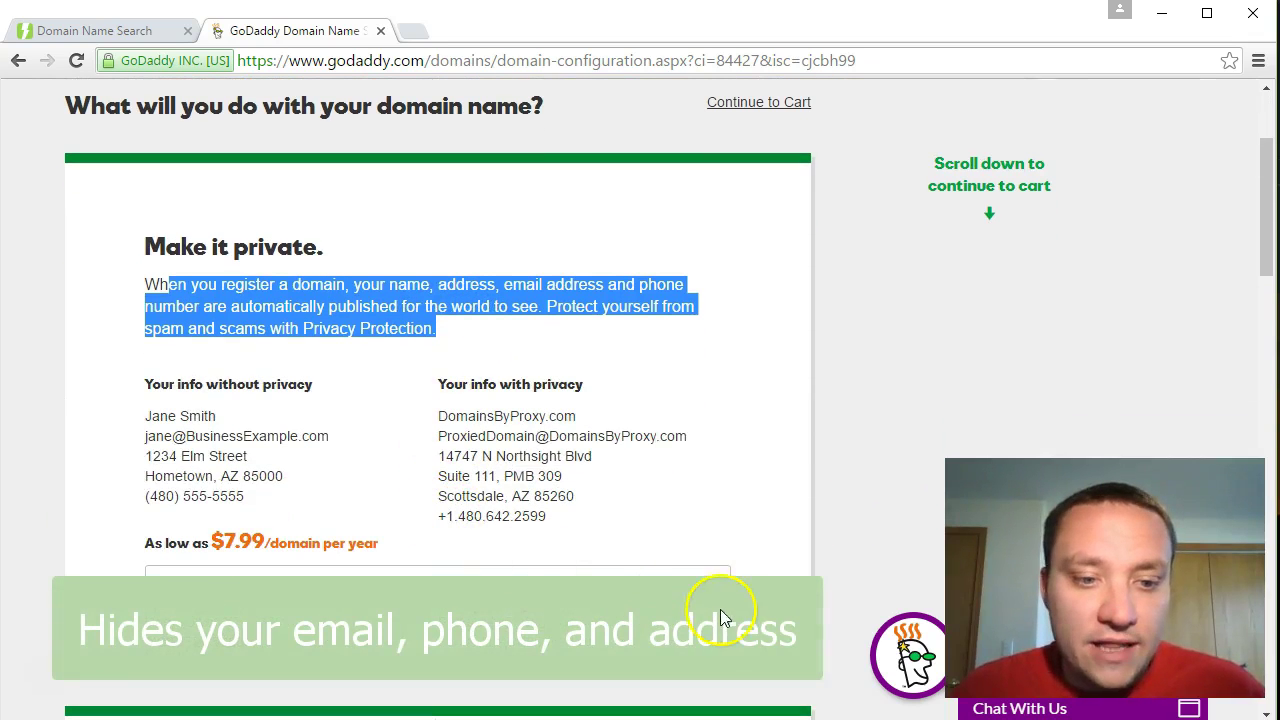
pyautogui.click(714, 594)
pyautogui.scroll(-5, 420, 420)
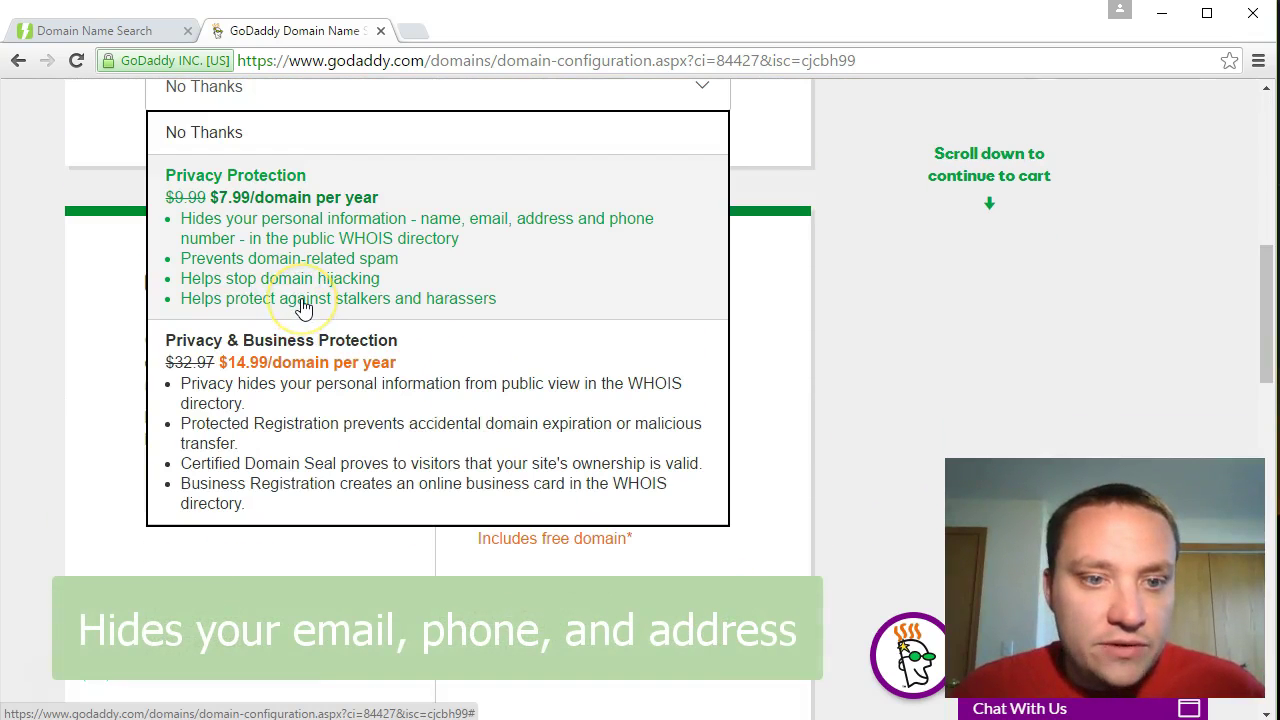
pyautogui.click(304, 298)
pyautogui.scroll(-1, 304, 308)
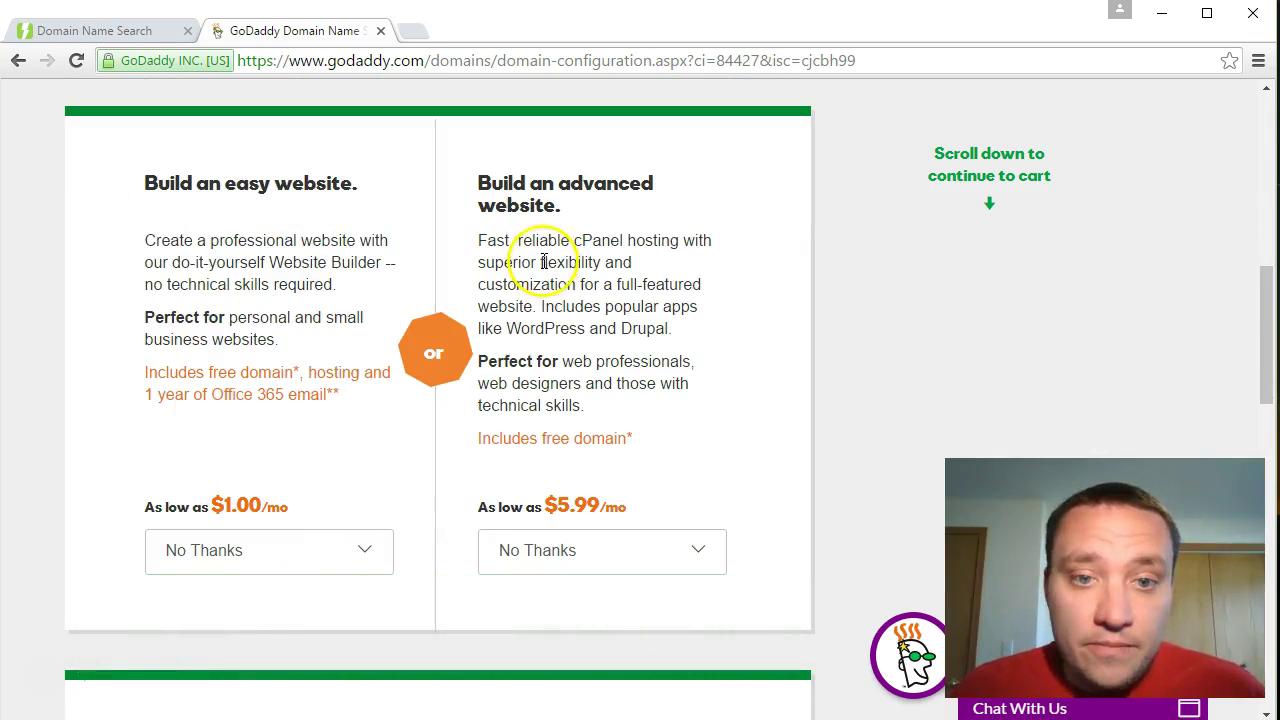
pyautogui.scroll(-2, 665, 478)
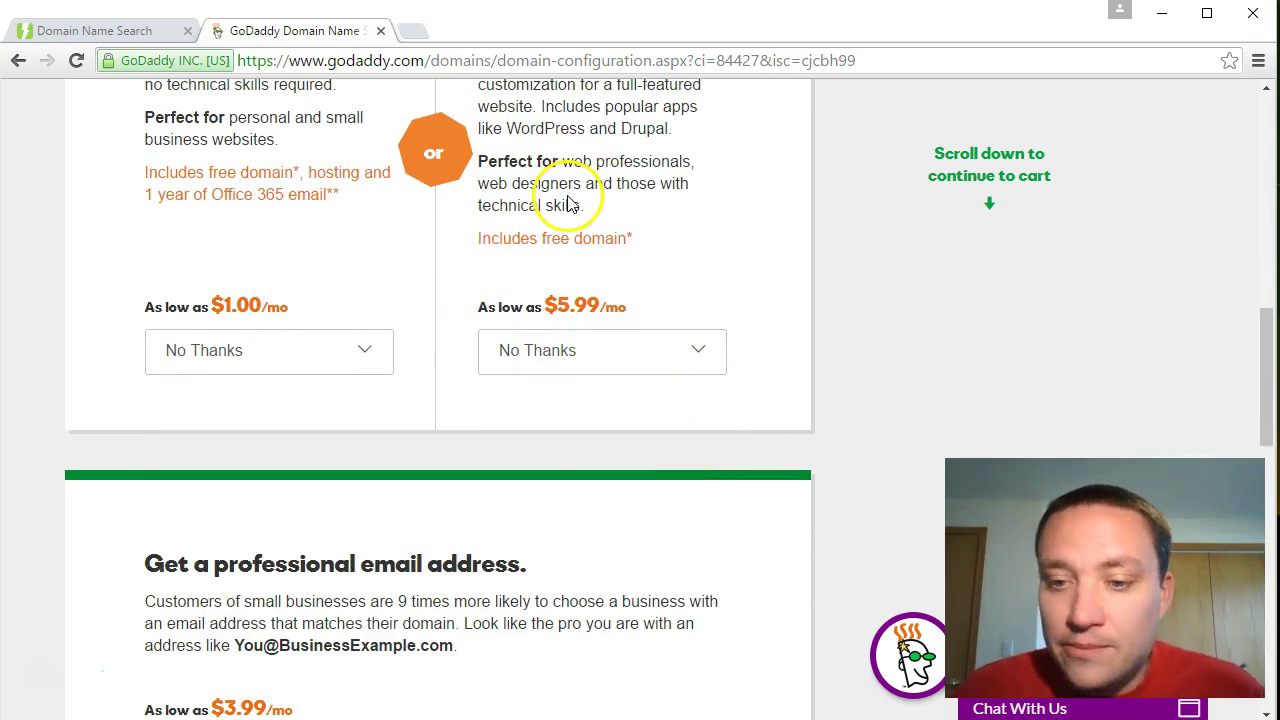
pyautogui.scroll(-3, 434, 248)
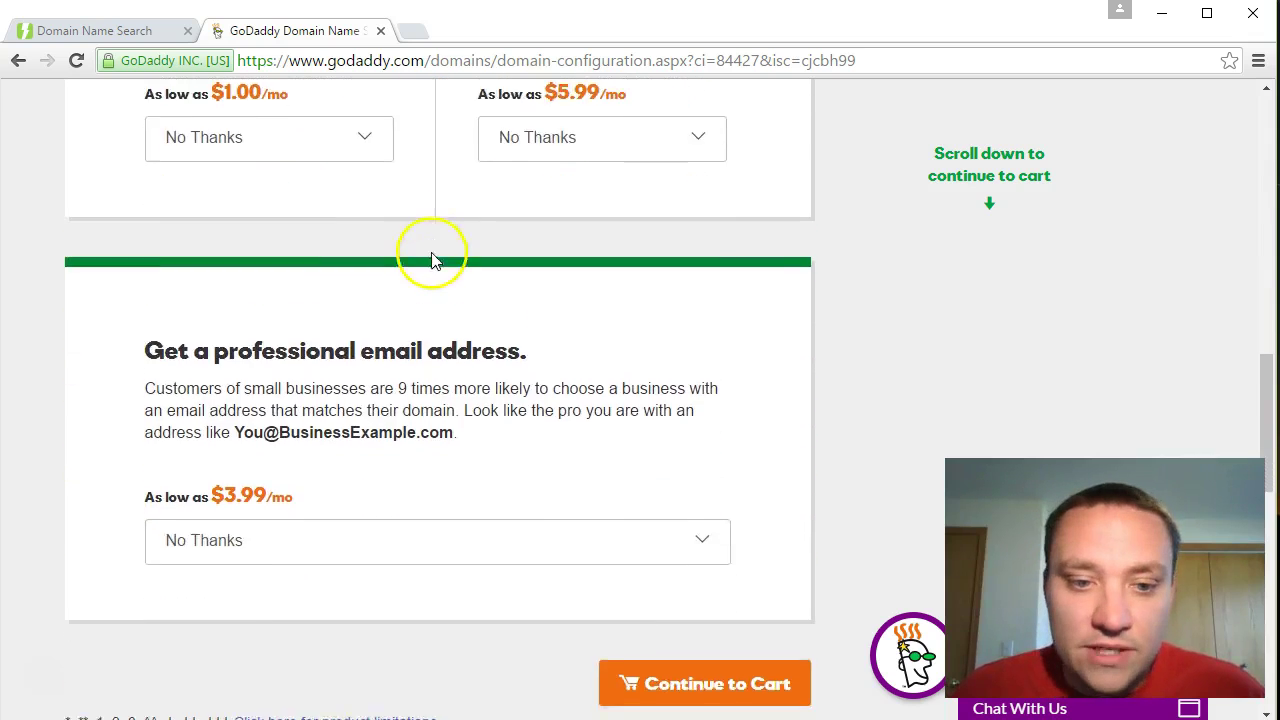
pyautogui.moveTo(176, 410); pyautogui.dragTo(299, 419)
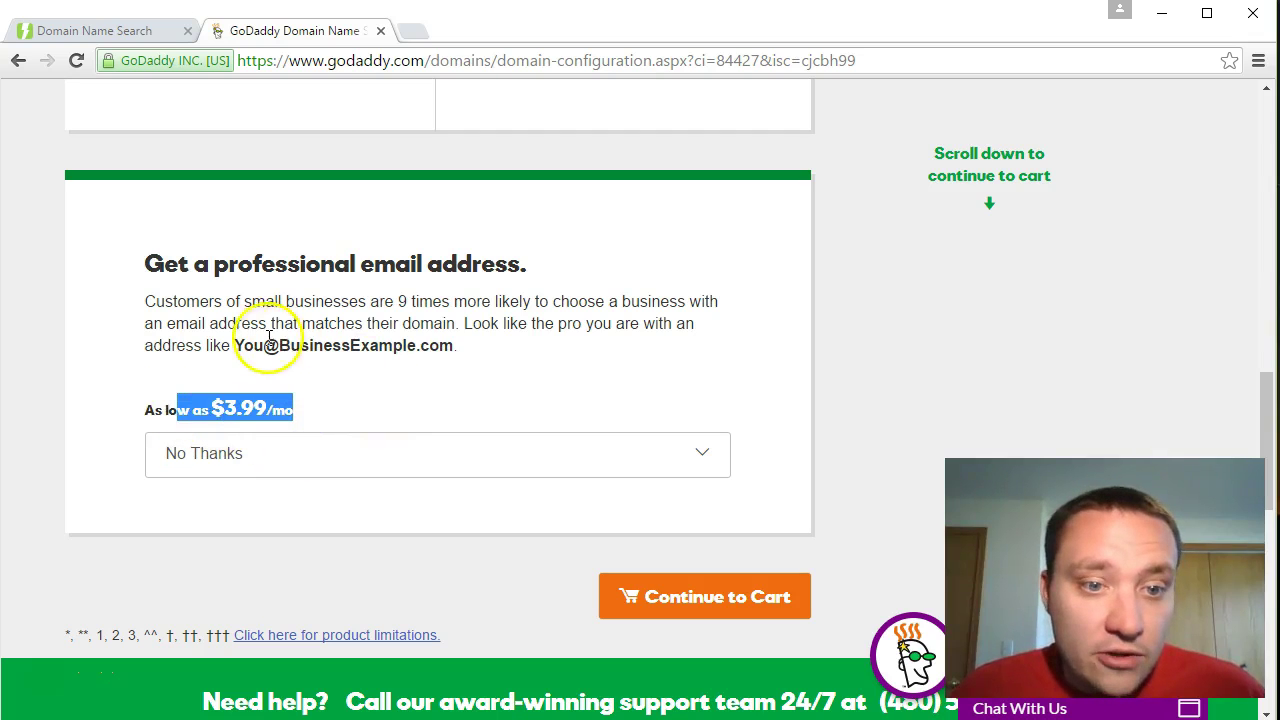
pyautogui.moveTo(236, 345); pyautogui.dragTo(472, 351)
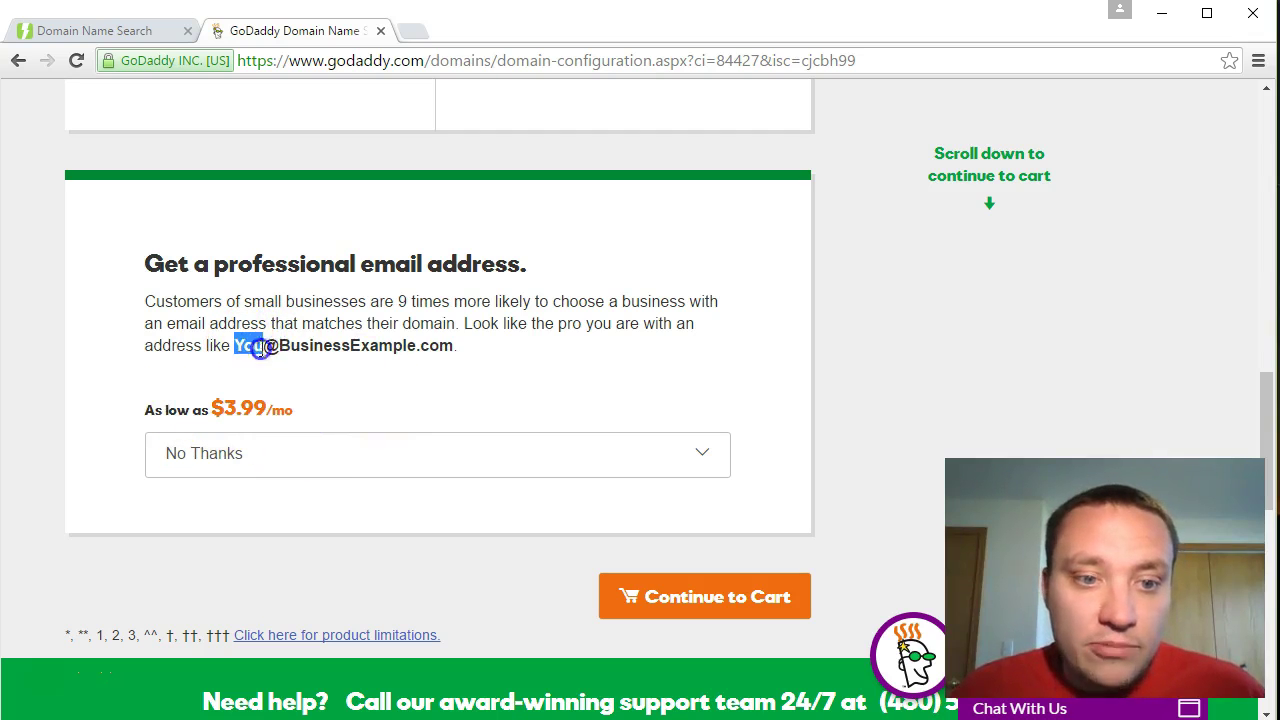
# - Proceed to the cart and review lunchhourweb.com's first-year price
pyautogui.click(768, 595)
pyautogui.moveTo(285, 350); pyautogui.dragTo(358, 352)
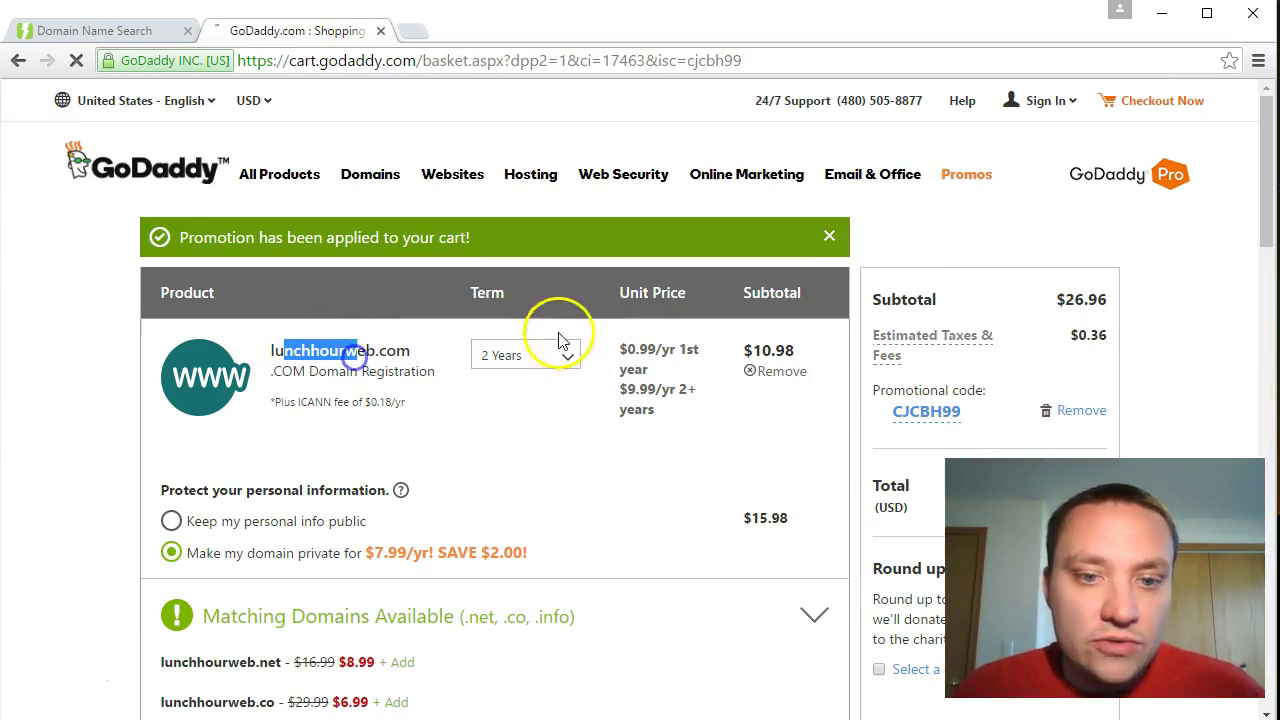
pyautogui.moveTo(632, 354)
pyautogui.mouseDown()
pyautogui.moveTo(677, 357)
pyautogui.moveTo(650, 389)
pyautogui.moveTo(694, 391)
pyautogui.mouseUp()
# - Compare a 10 Years registration term, then set it back to 1 Year
pyautogui.click(560, 352)
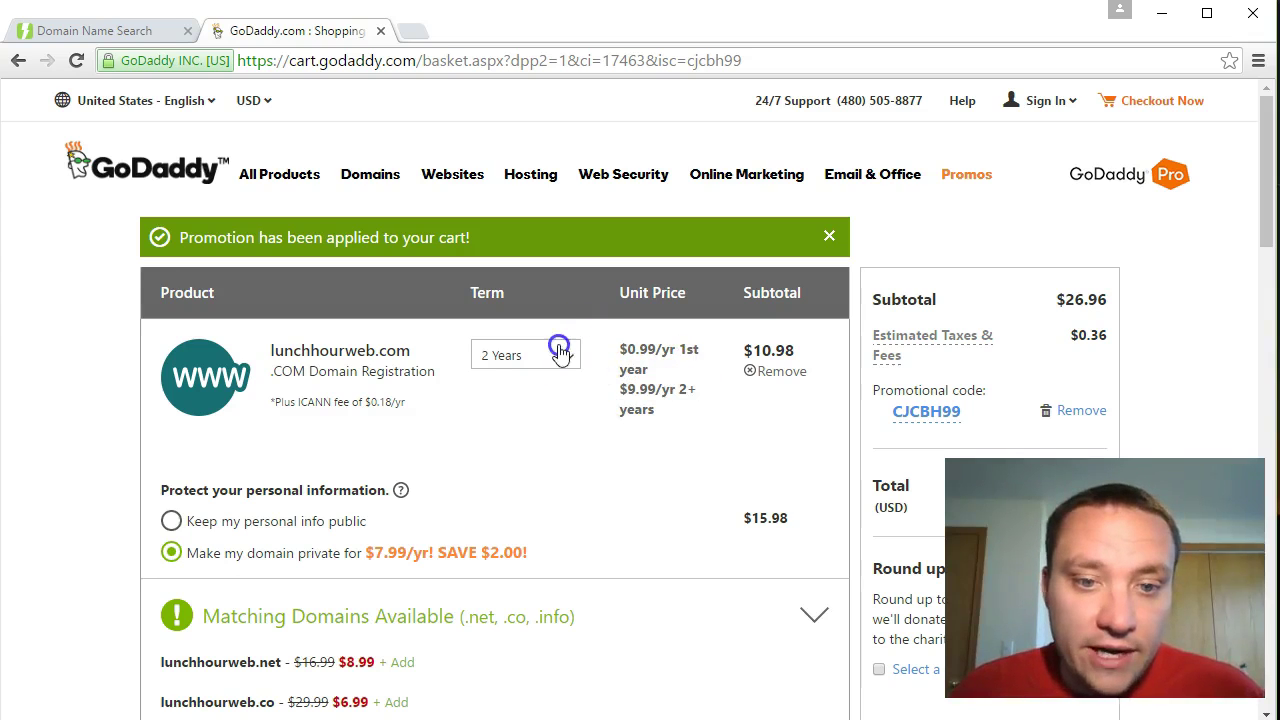
pyautogui.click(517, 521)
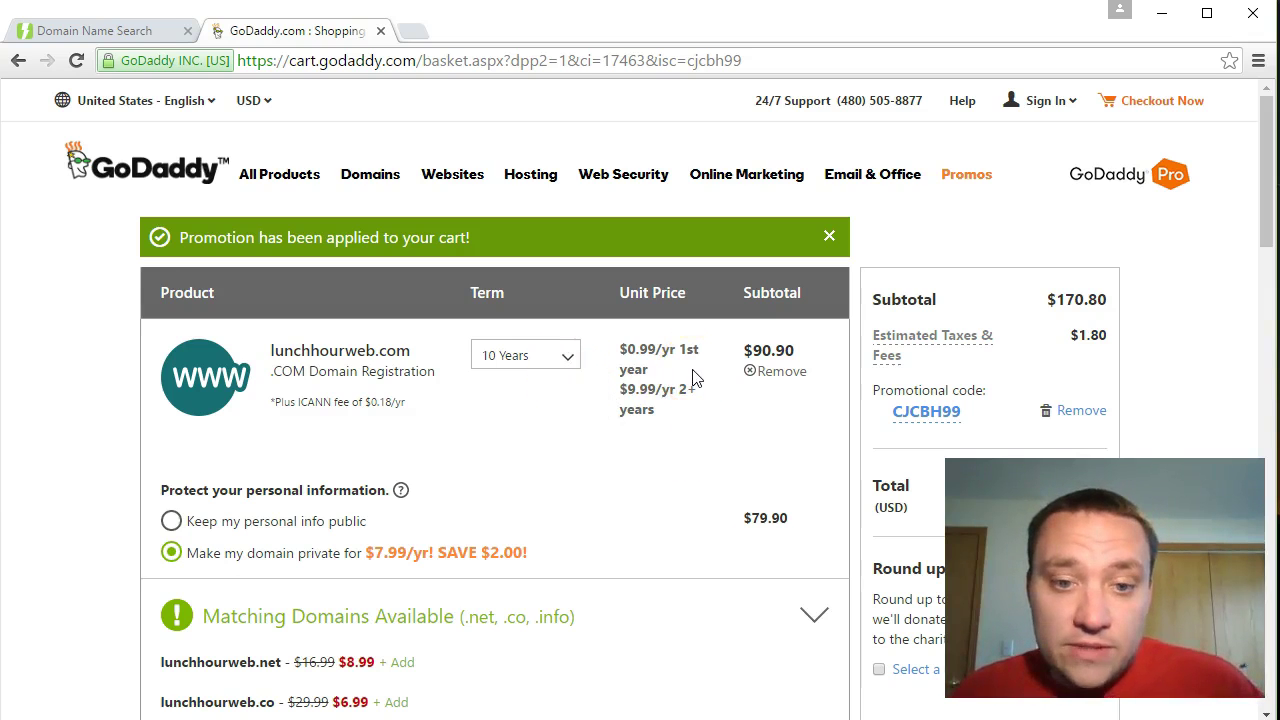
pyautogui.click(545, 356)
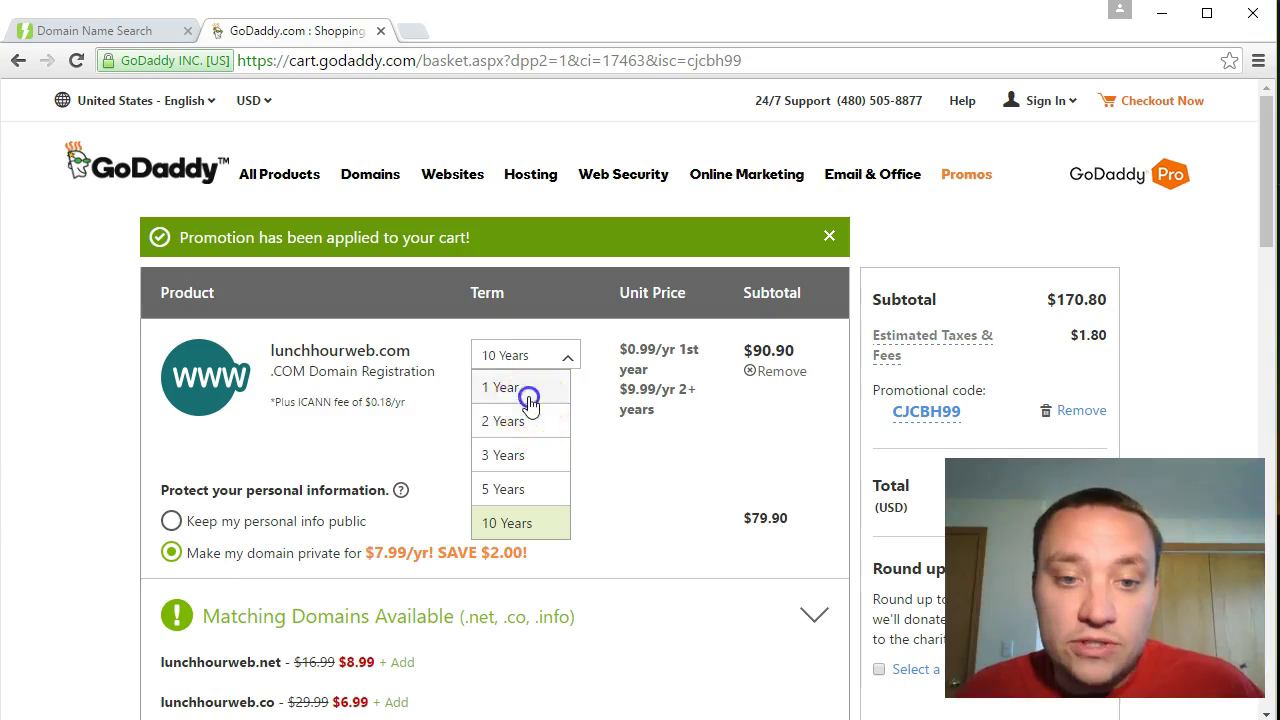
pyautogui.click(530, 388)
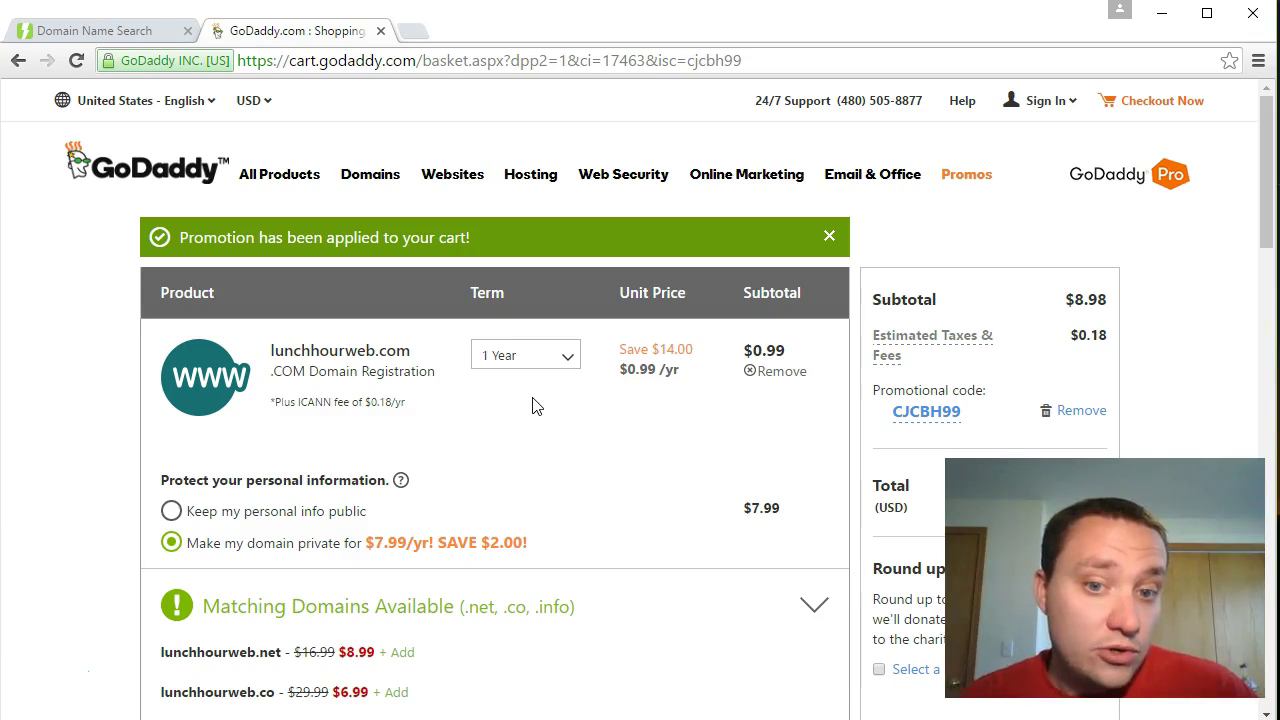
# - Change the lunchhourweb.com registration term to 2 Years
pyautogui.click(566, 357)
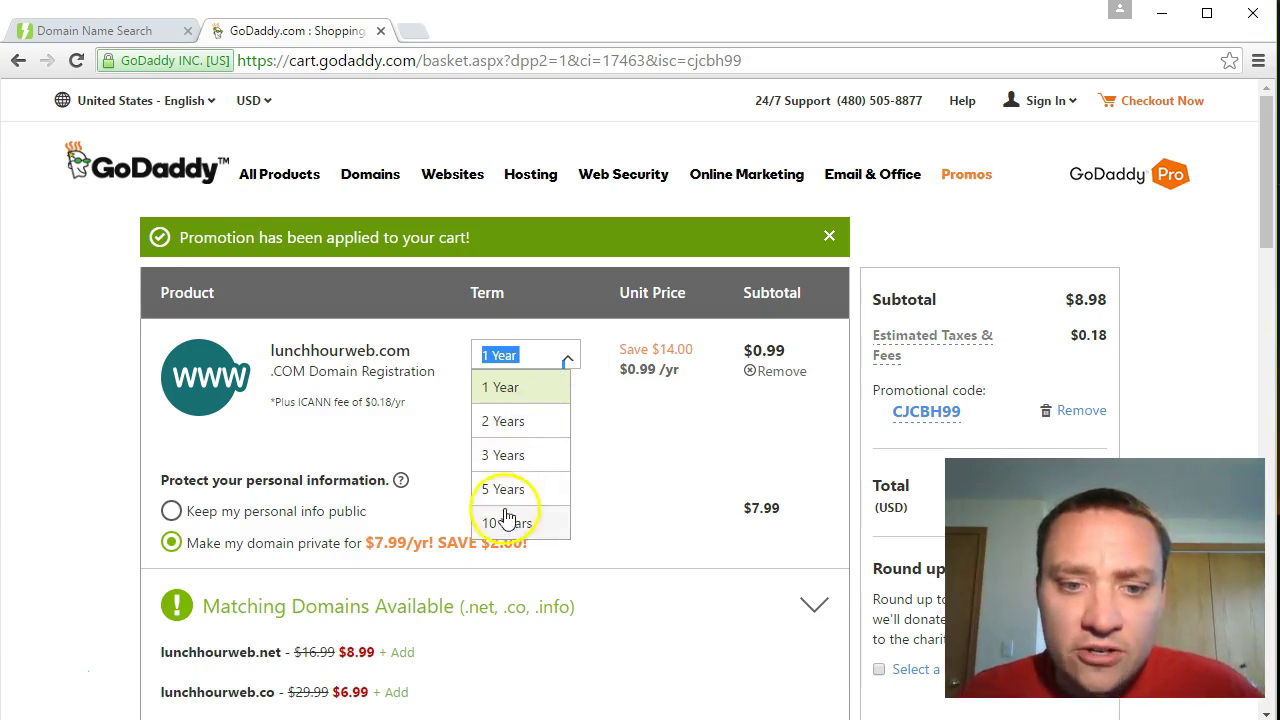
pyautogui.click(518, 437)
pyautogui.scroll(-1, 571, 463)
pyautogui.moveTo(276, 453); pyautogui.dragTo(540, 466)
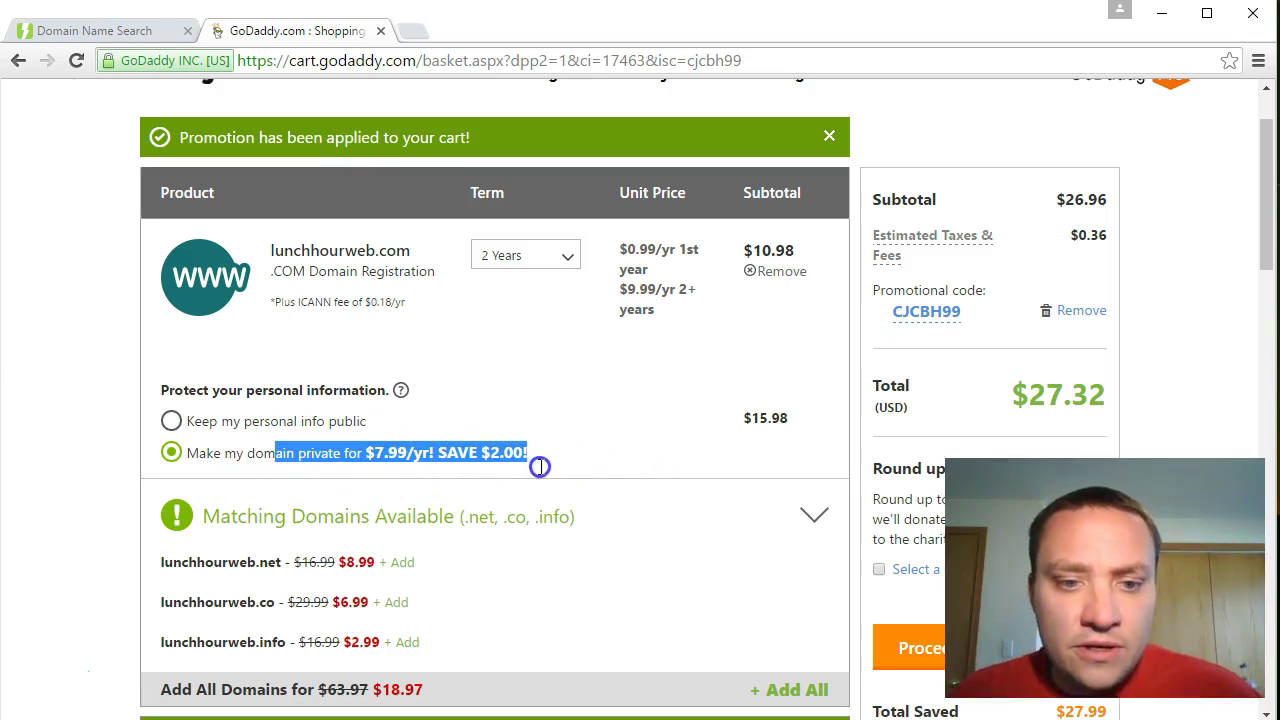
pyautogui.click(787, 423)
# - Remove the free Office 365 email month from the cart
pyautogui.scroll(-2, 663, 420)
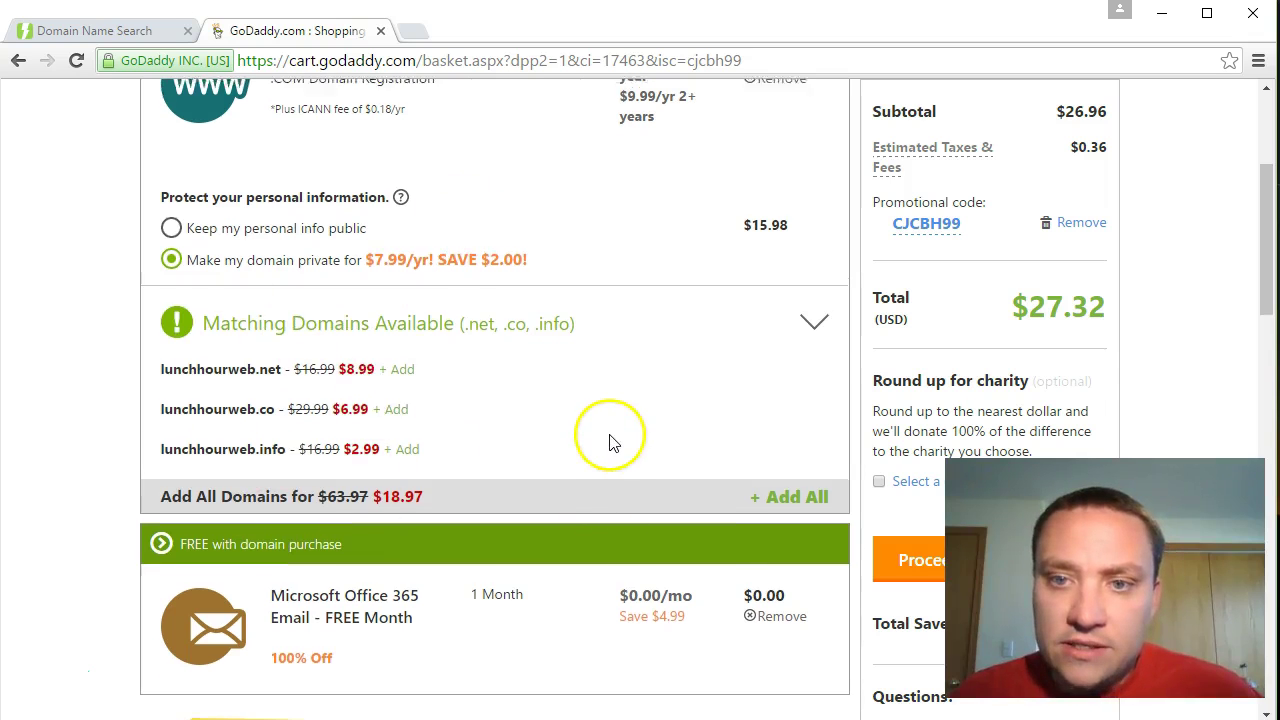
pyautogui.scroll(-2, 608, 443)
pyautogui.click(763, 421)
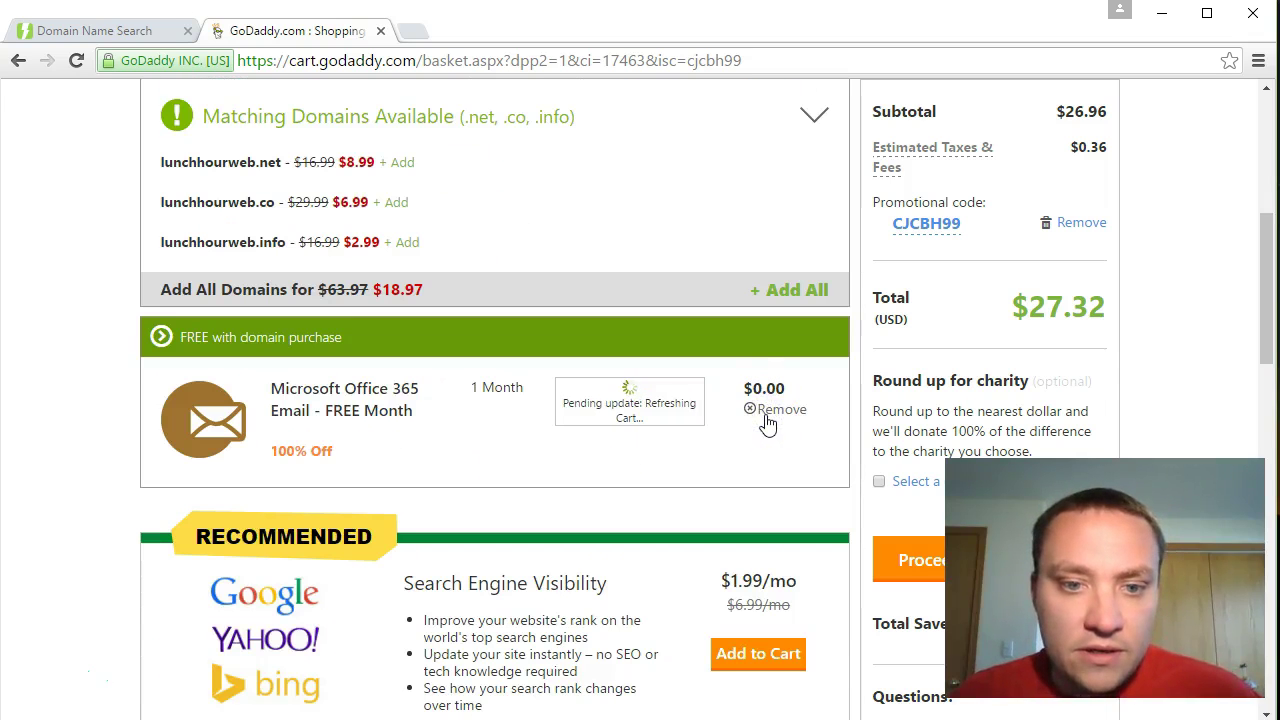
pyautogui.scroll(-1, 527, 409)
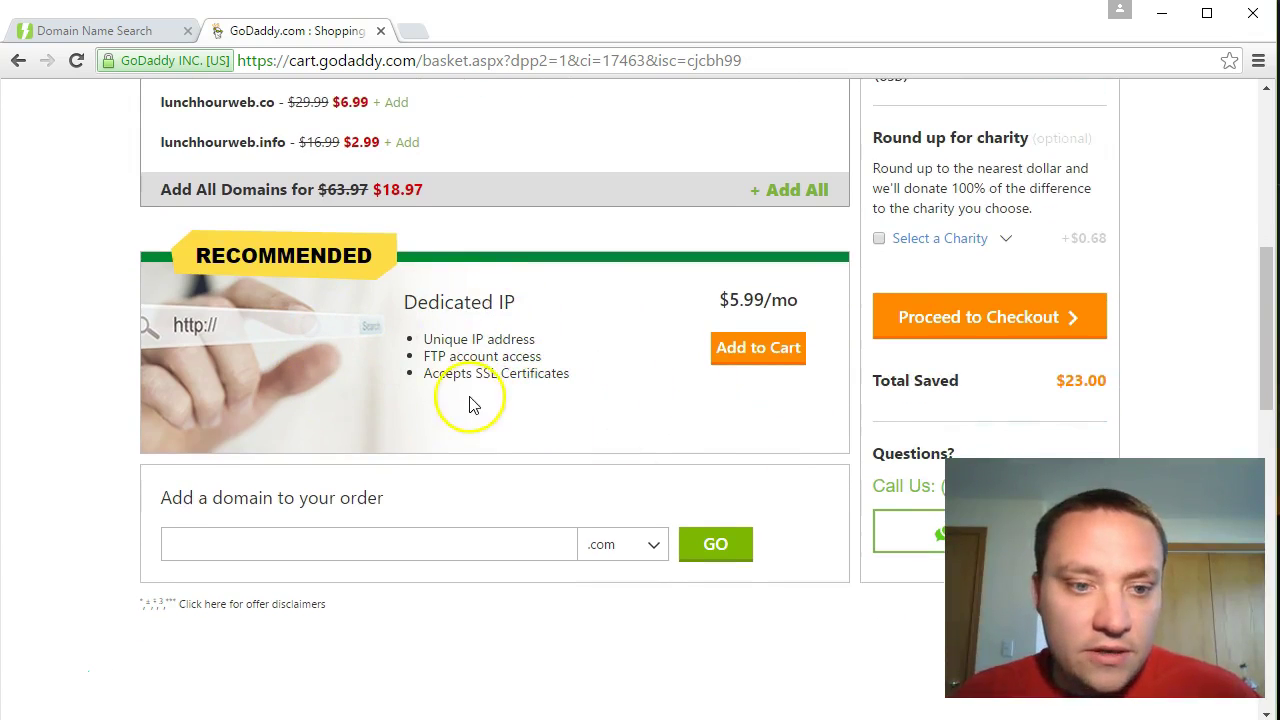
pyautogui.scroll(1, 480, 400)
pyautogui.scroll(-3, 520, 402)
pyautogui.scroll(8, 574, 434)
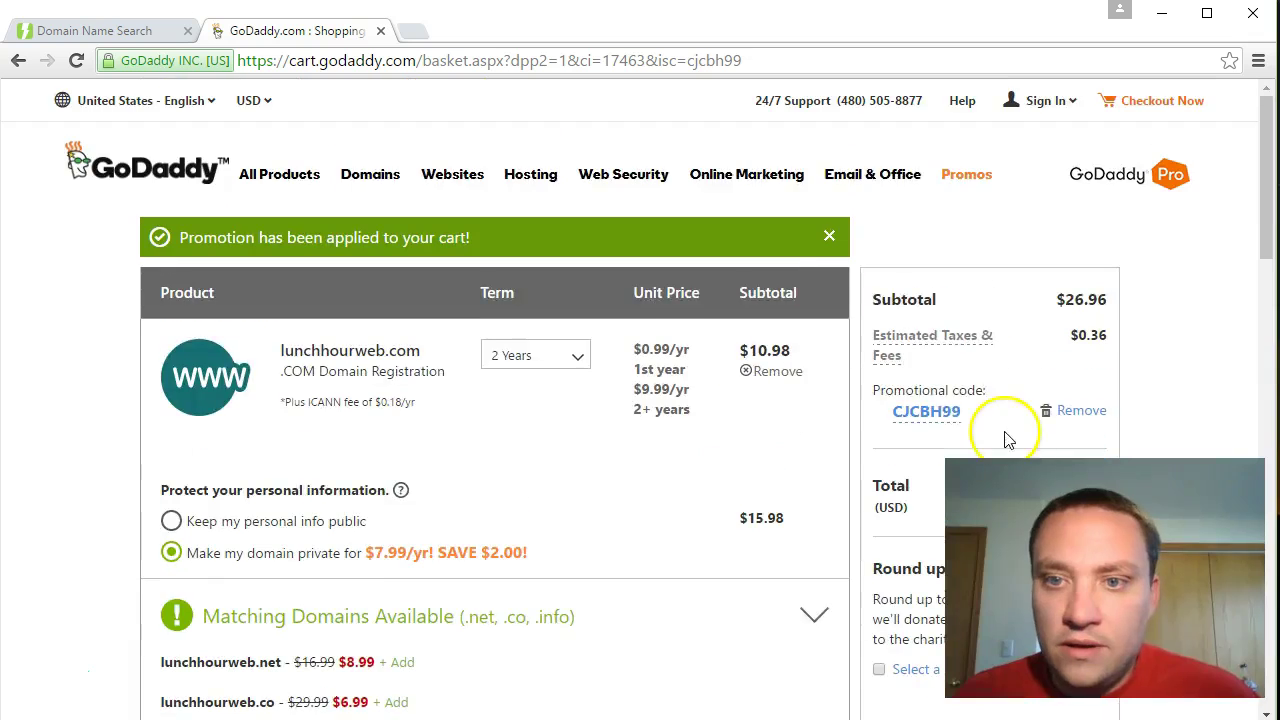
pyautogui.scroll(-1, 840, 368)
pyautogui.scroll(-1, 810, 364)
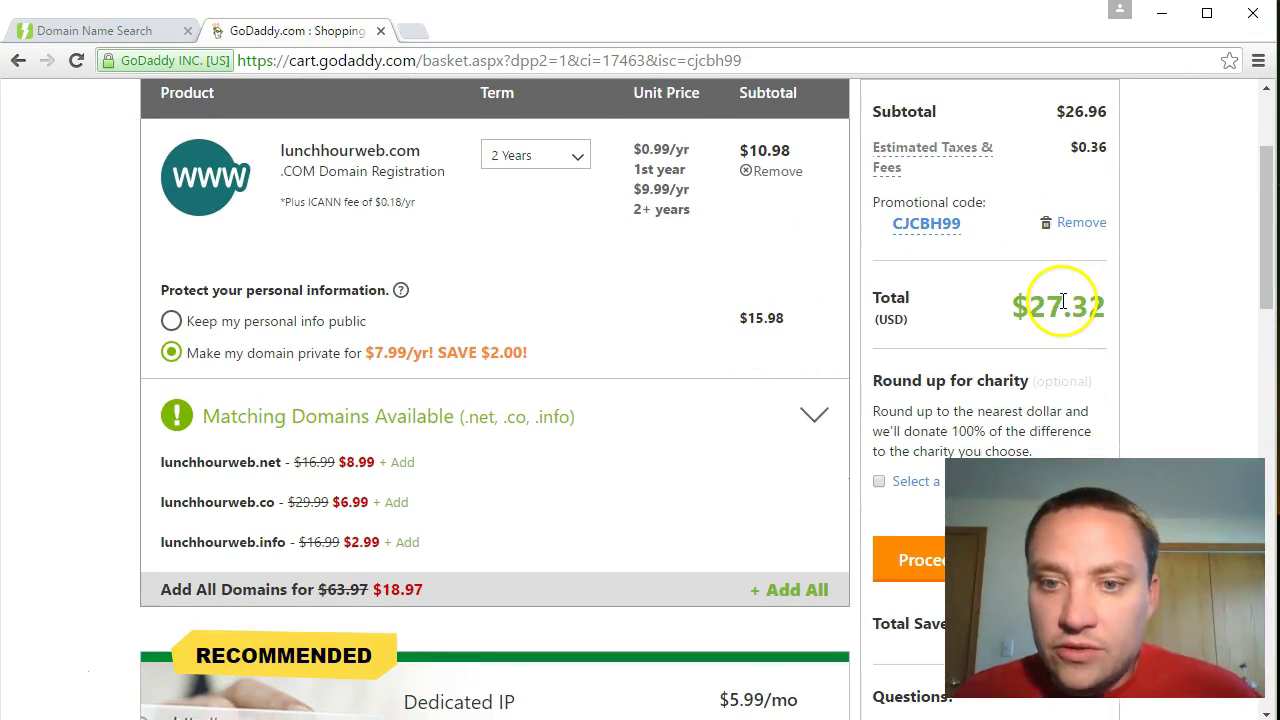
# - Round the order total up to $28.00 for Hope for Haiti
pyautogui.scroll(-1, 737, 348)
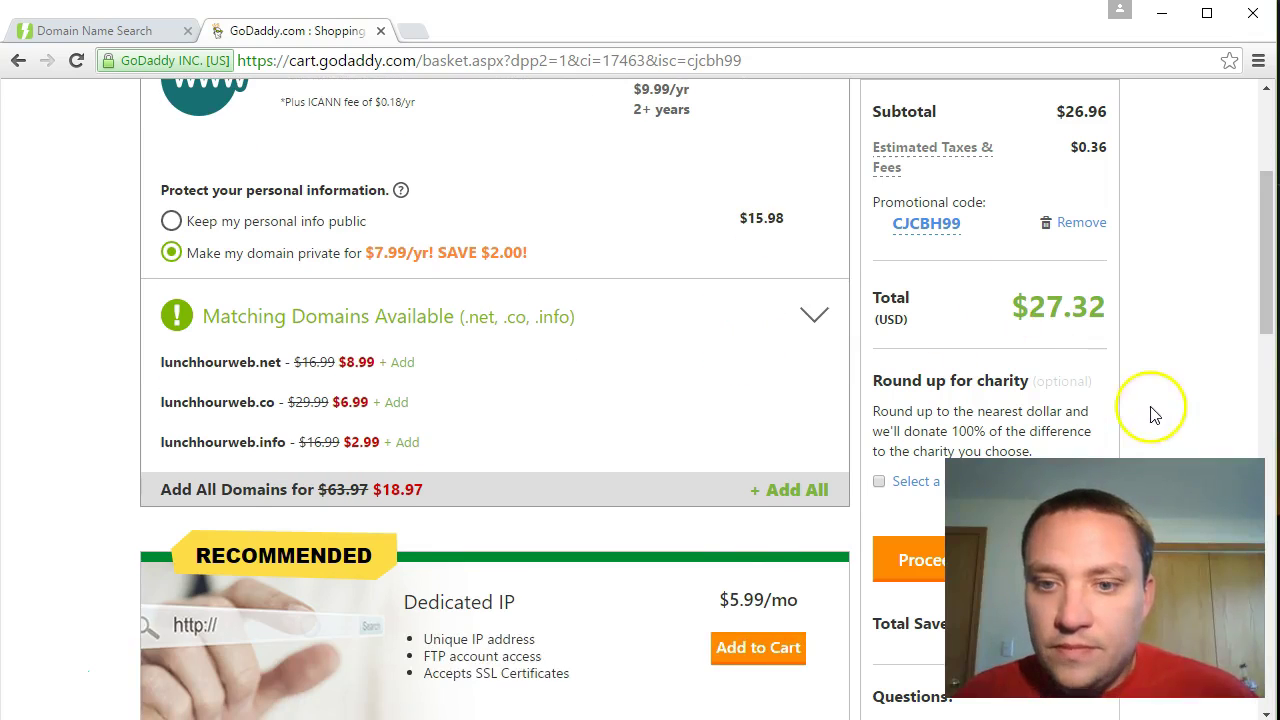
pyautogui.scroll(-1, 1160, 400)
pyautogui.scroll(-1, 1146, 387)
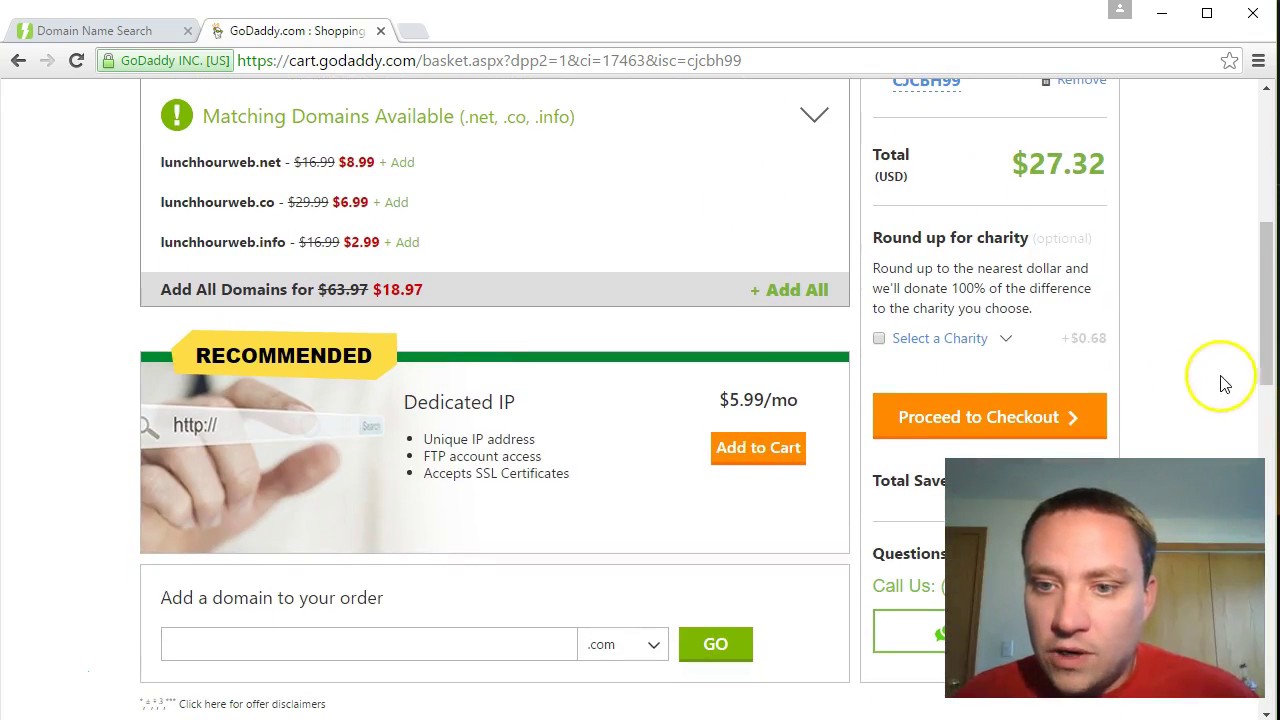
pyautogui.click(881, 341)
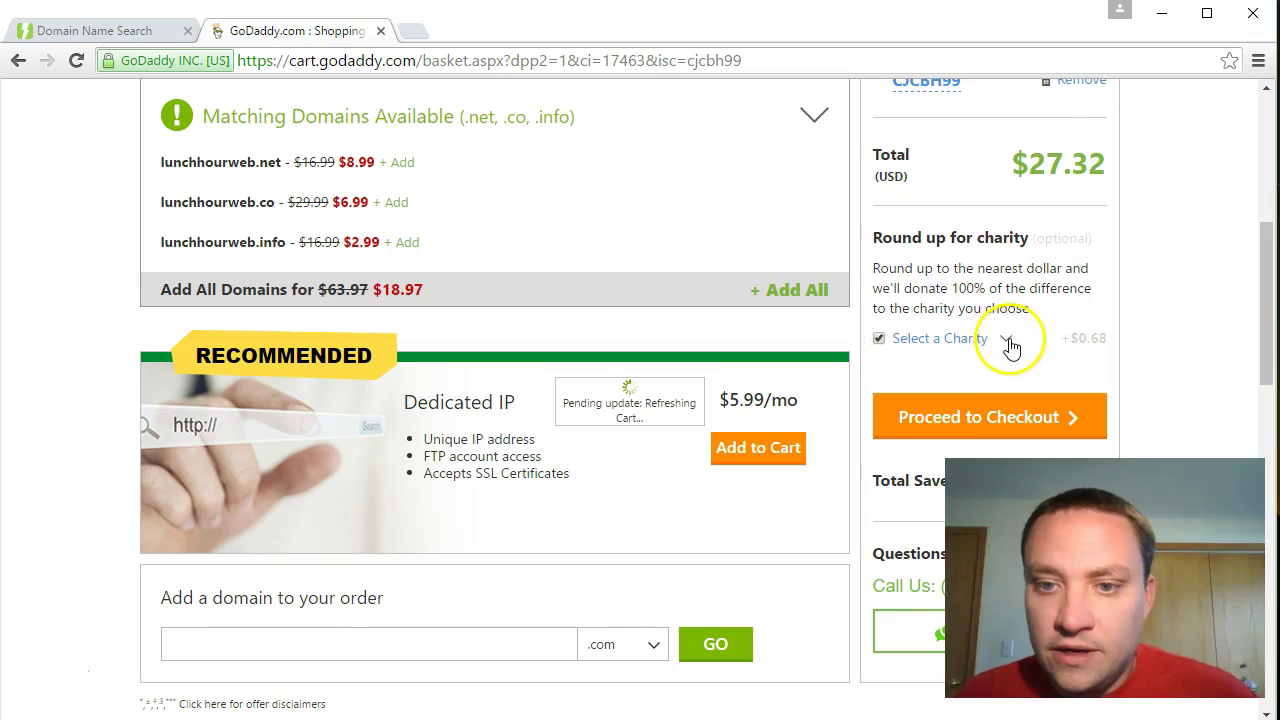
pyautogui.scroll(1, 1120, 310)
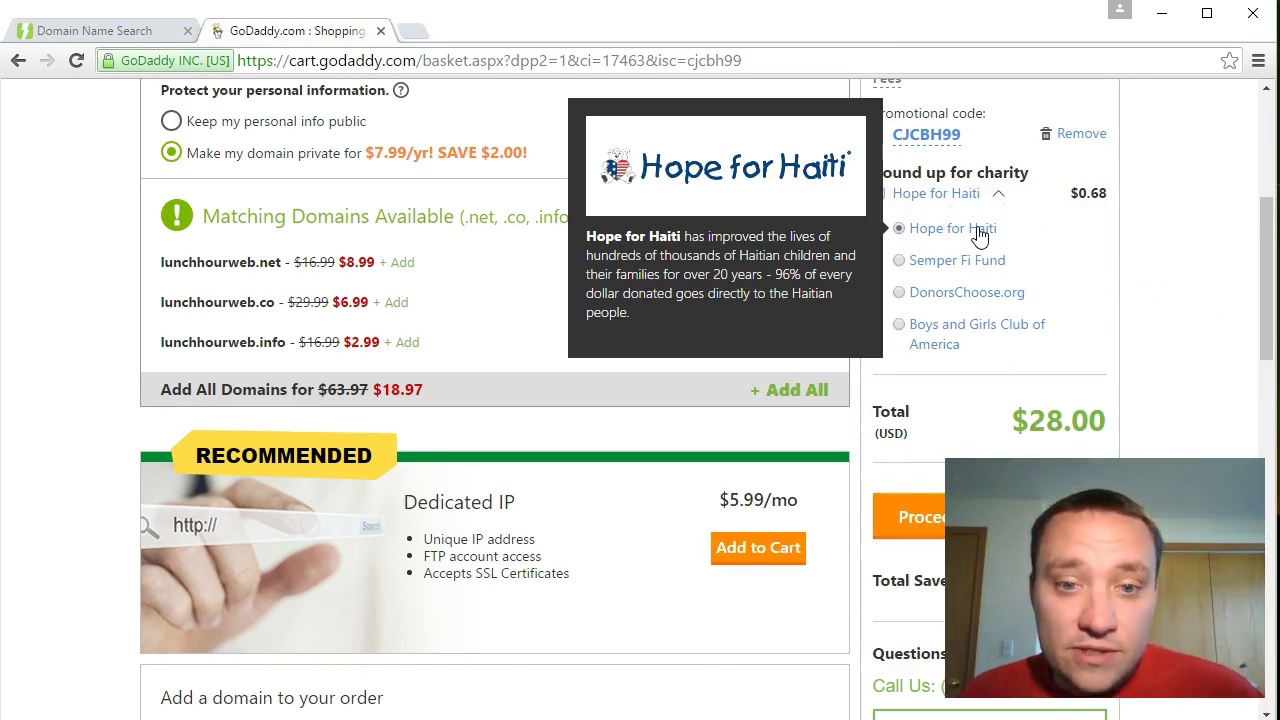
pyautogui.scroll(-1, 1170, 275)
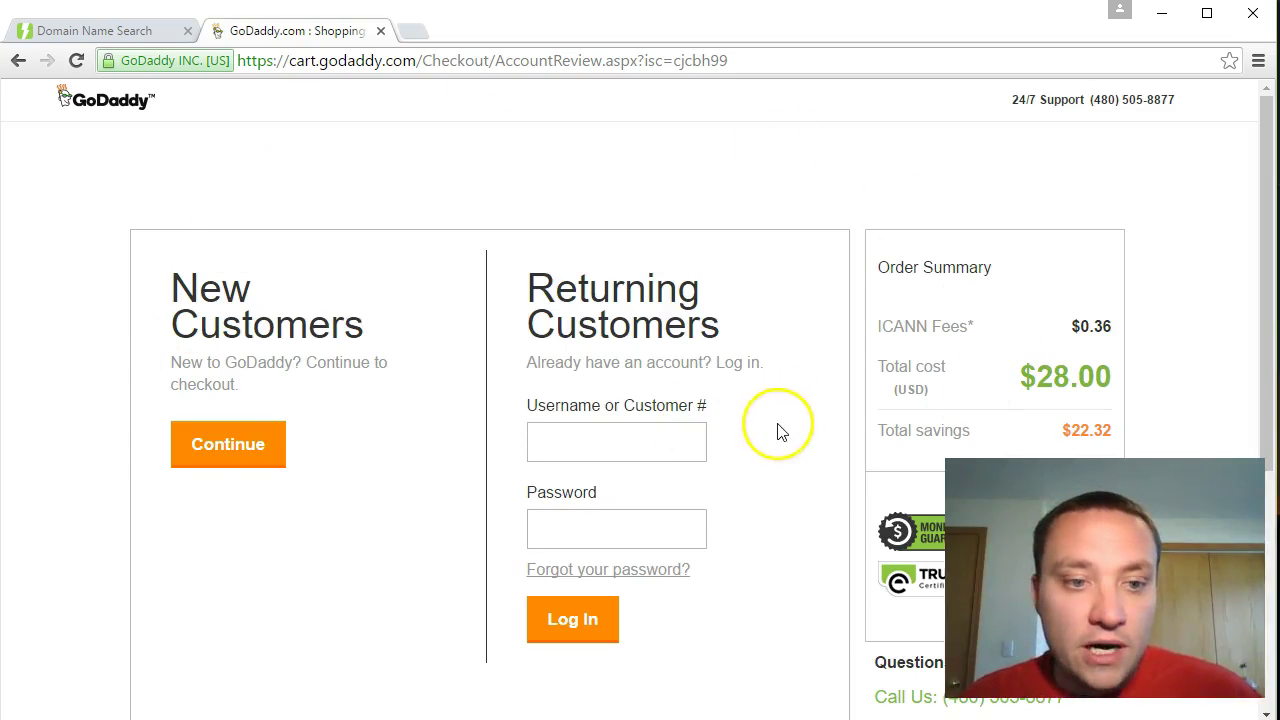
# - Continue as a new customer and go through the Billing & Payment form
pyautogui.click(220, 443)
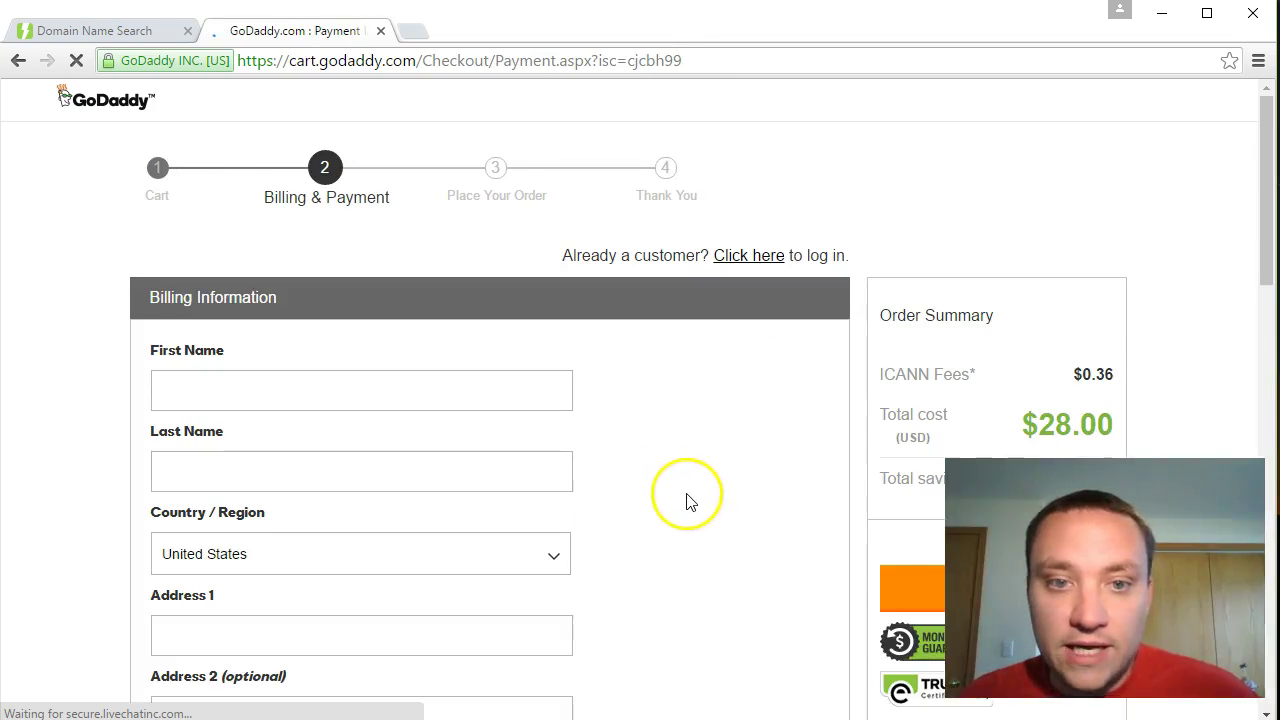
pyautogui.scroll(-1, 686, 500)
pyautogui.scroll(-1, 426, 360)
pyautogui.scroll(-1, 409, 480)
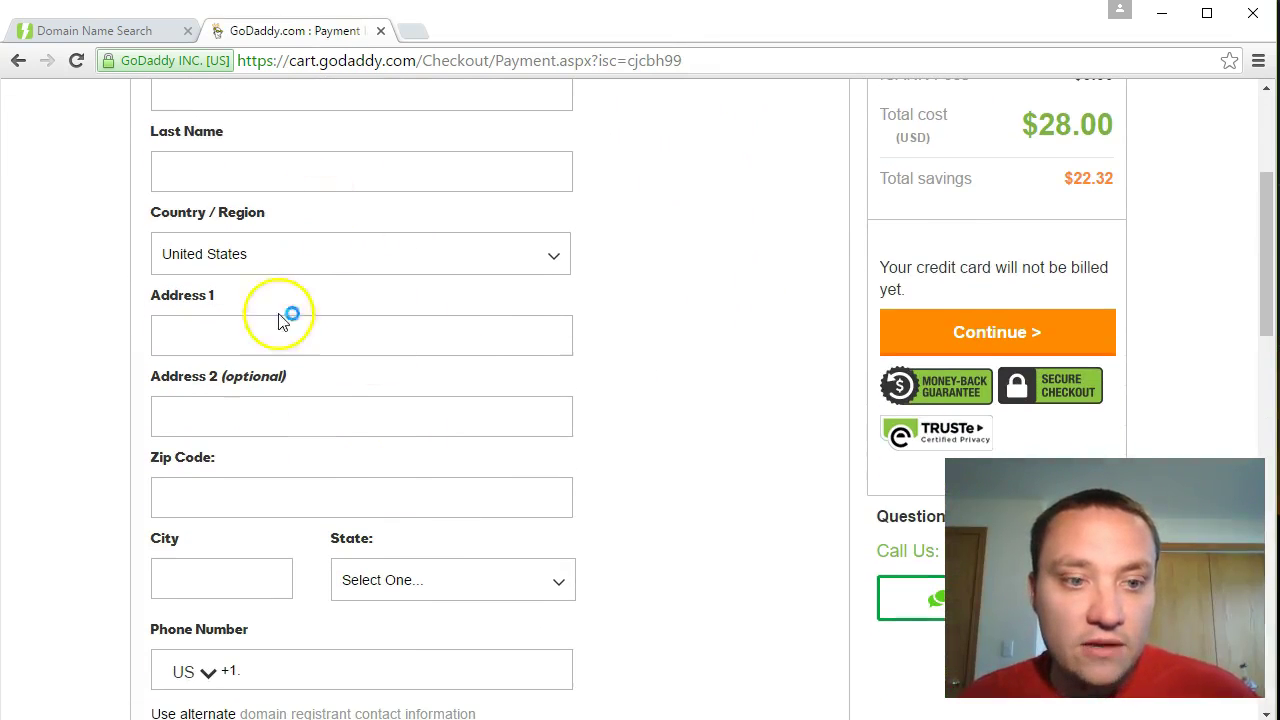
pyautogui.scroll(-2, 480, 430)
pyautogui.scroll(-4, 500, 470)
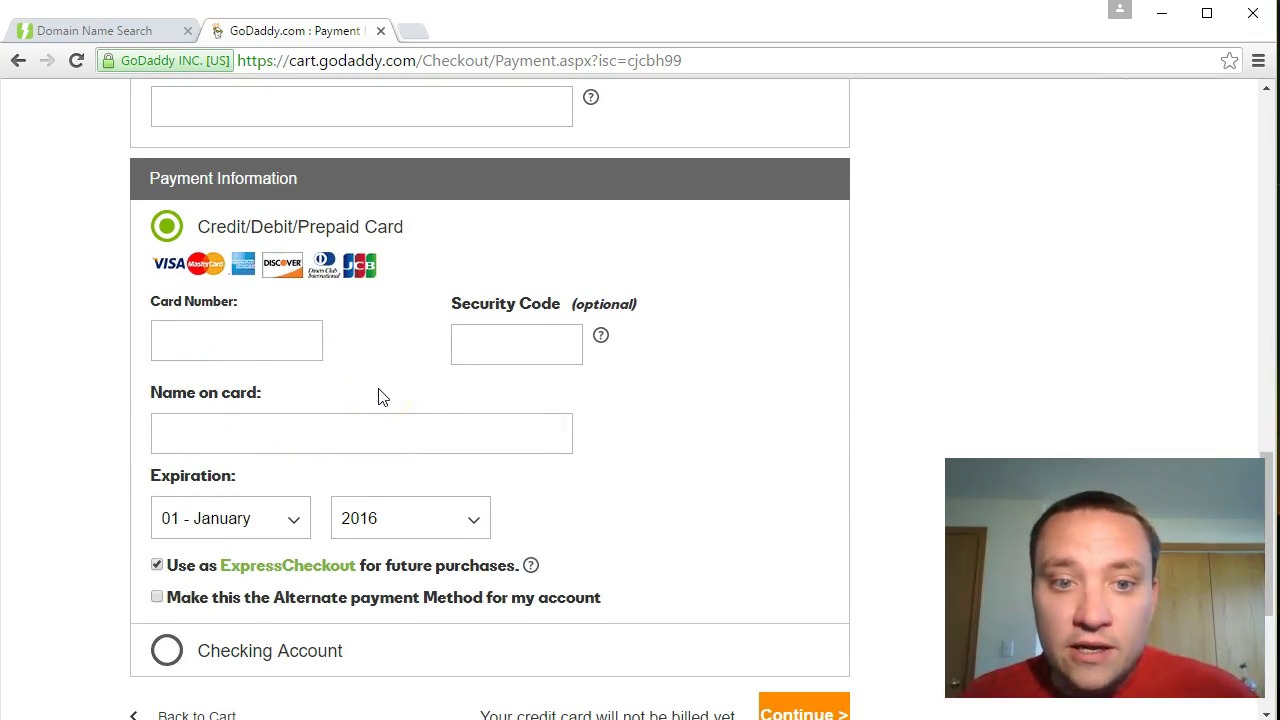
pyautogui.scroll(-2, 350, 395)
pyautogui.scroll(-1, 470, 371)
pyautogui.scroll(10, 466, 371)
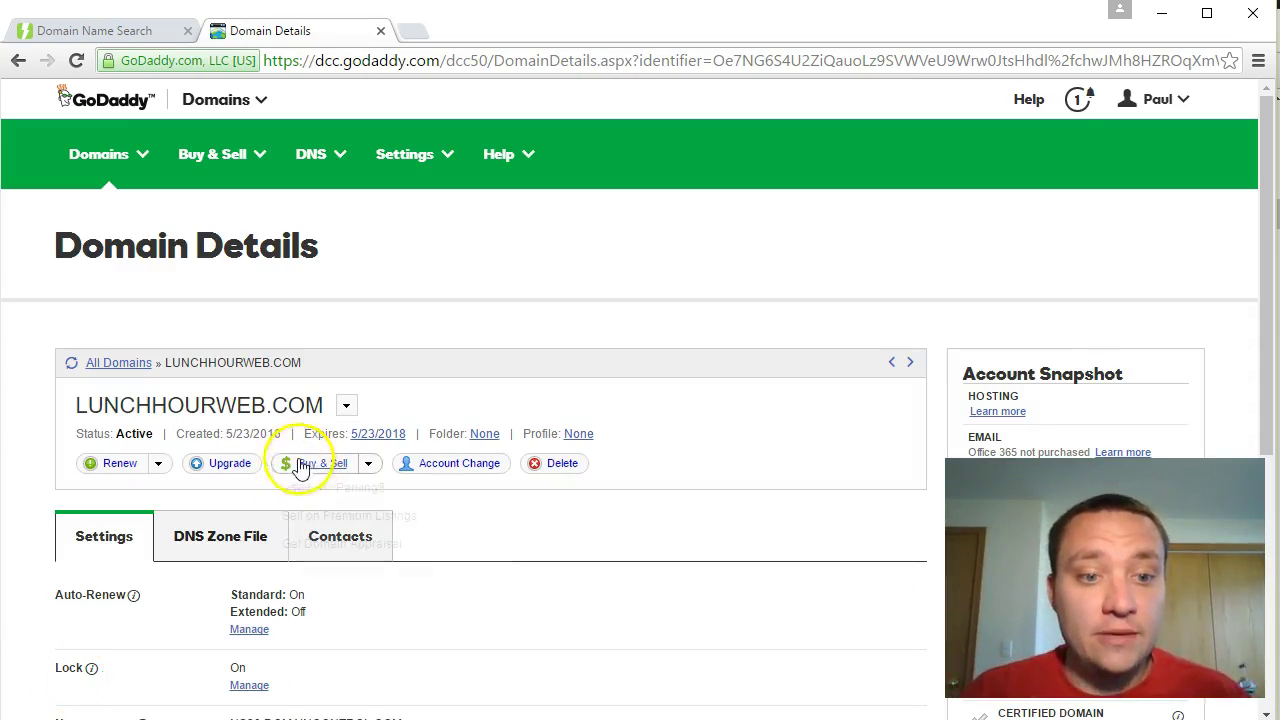
pyautogui.moveTo(176, 434); pyautogui.dragTo(270, 432)
pyautogui.moveTo(56, 244); pyautogui.dragTo(322, 243)
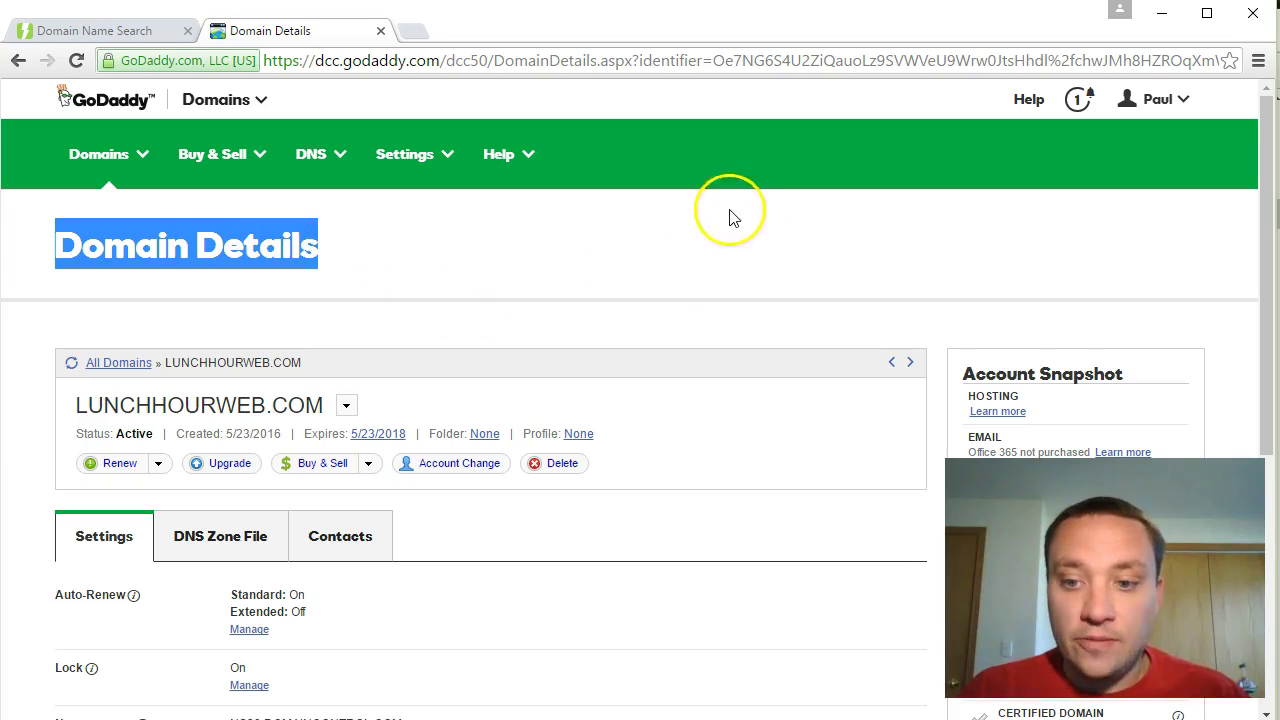
pyautogui.click(604, 316)
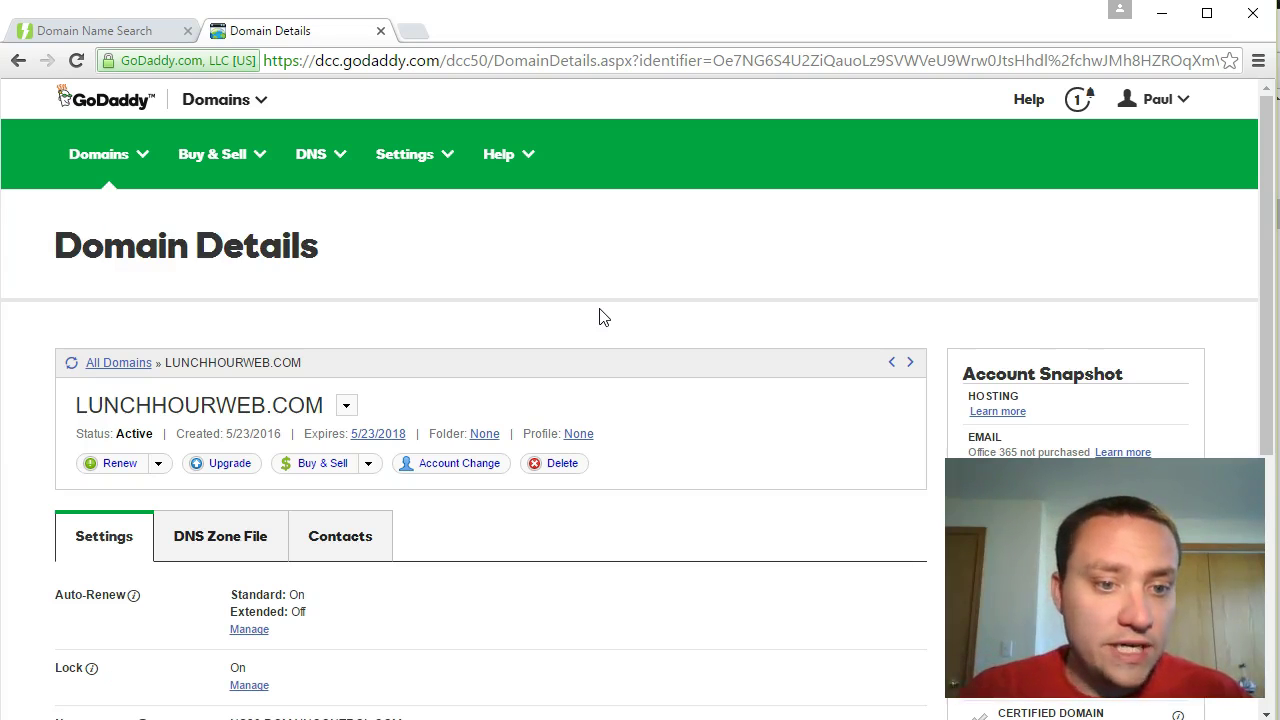
pyautogui.click(588, 308)
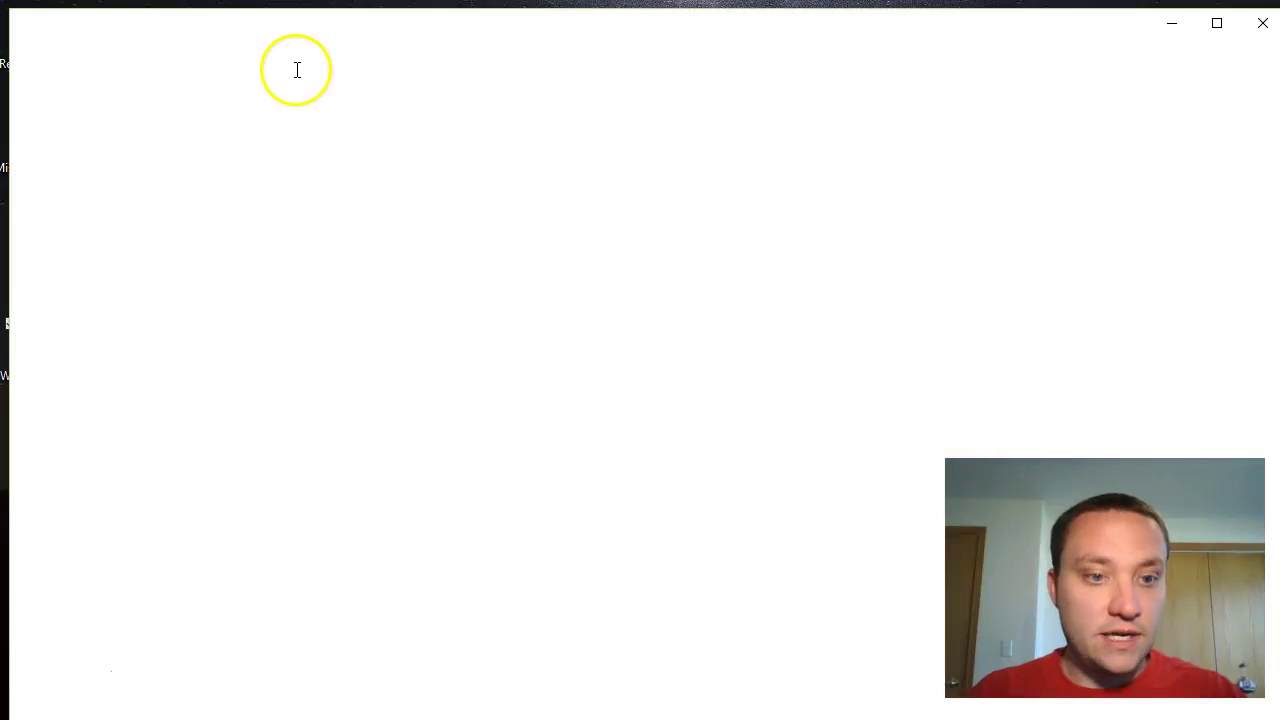
# - Load lunchhourweb.com in Chrome and view GoDaddy's parked page
pyautogui.click(321, 71)
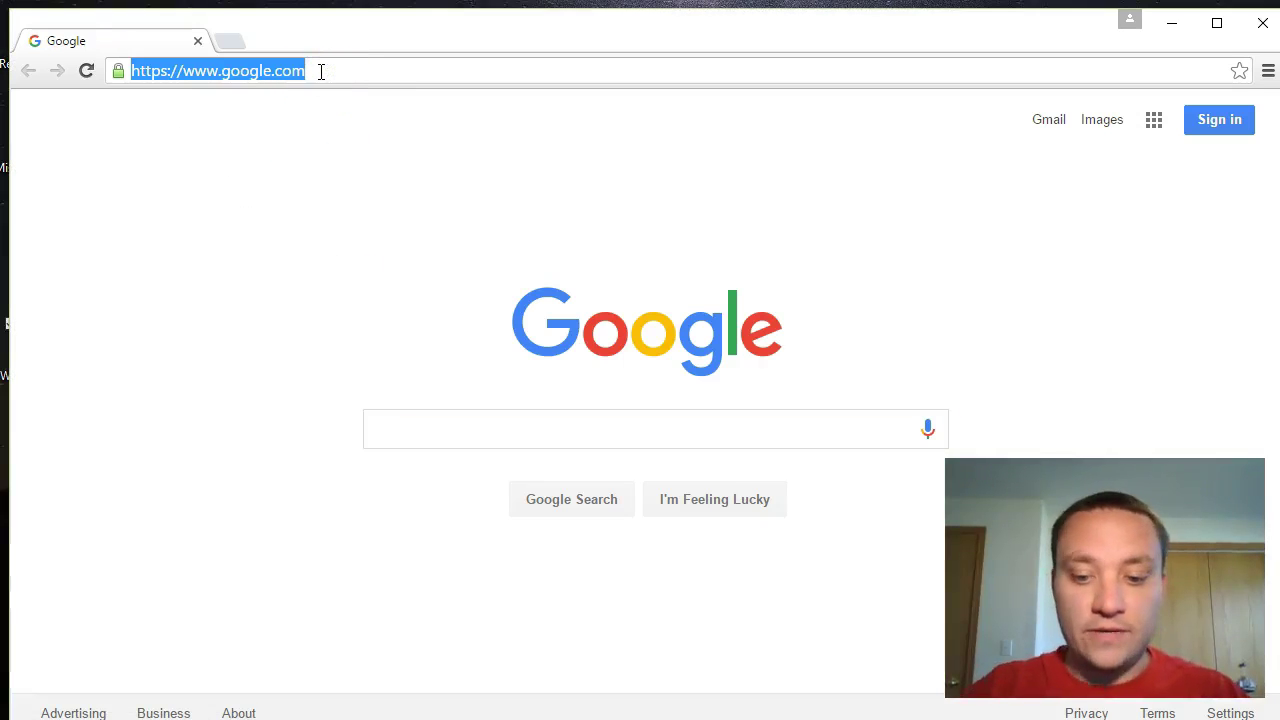
pyautogui.write('lunchhourwe')
pyautogui.click(360, 110)
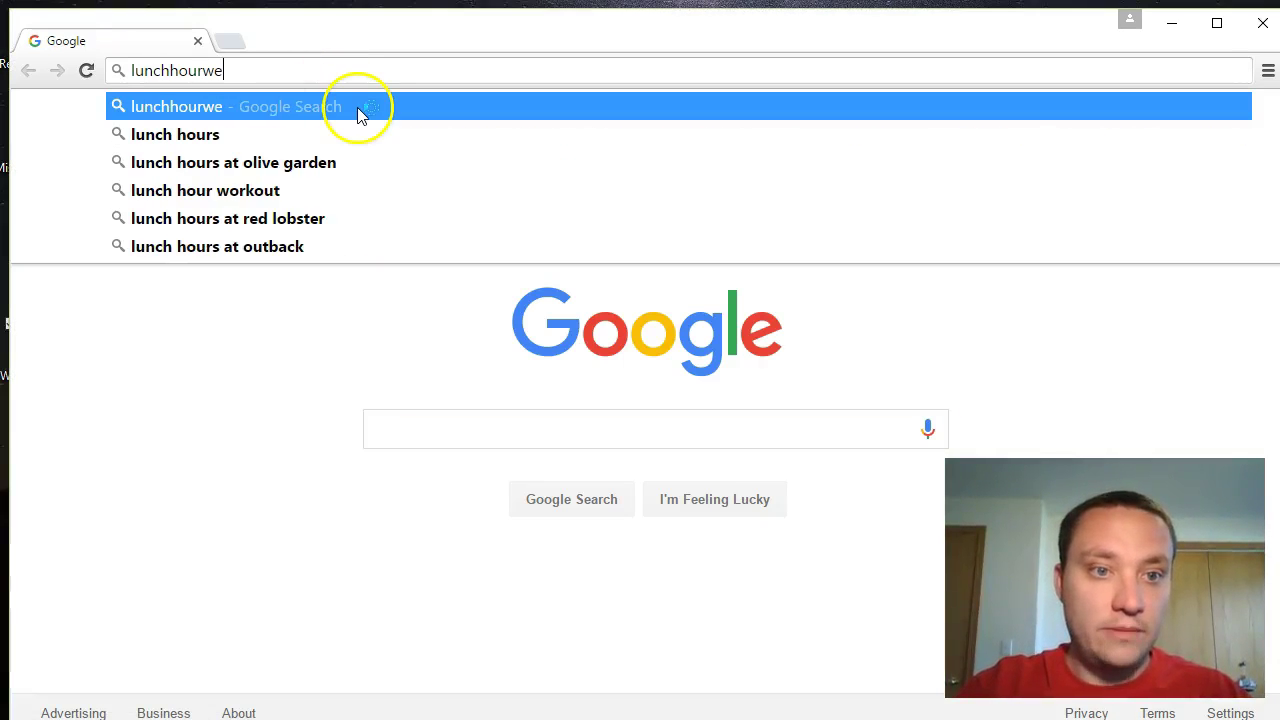
pyautogui.write('b.com')
pyautogui.press('Return')
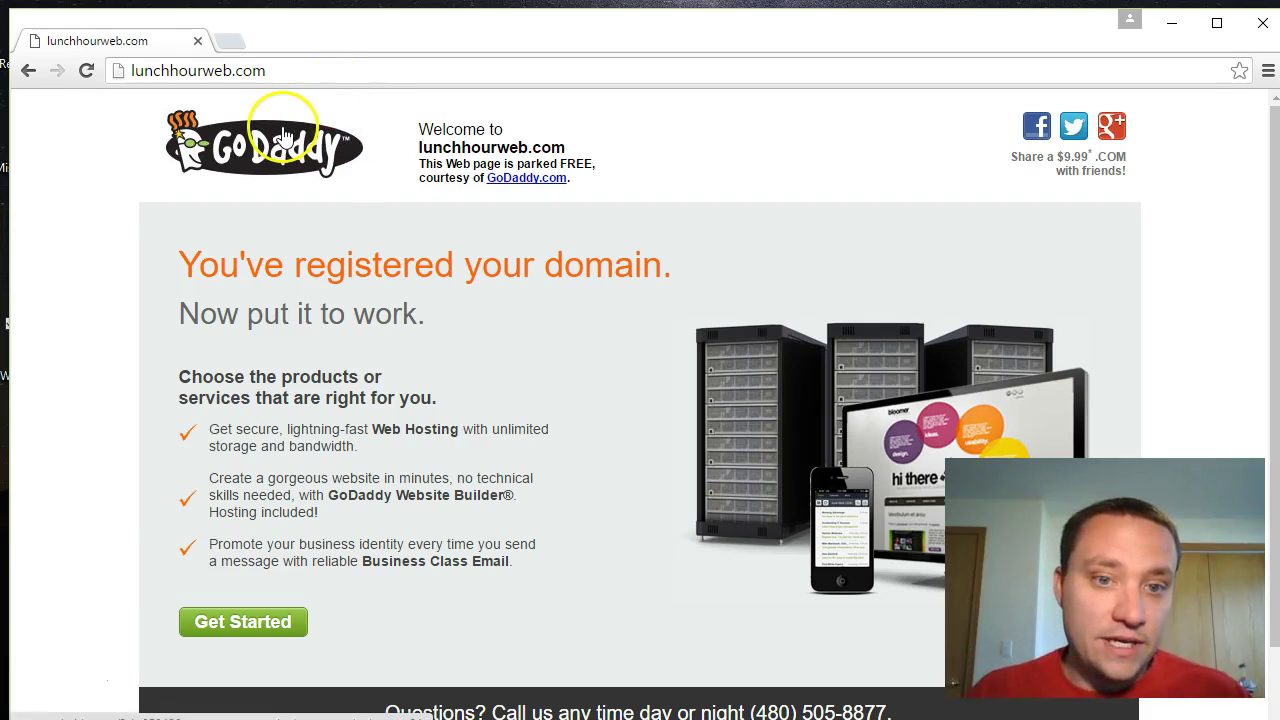
pyautogui.scroll(-2, 380, 343)
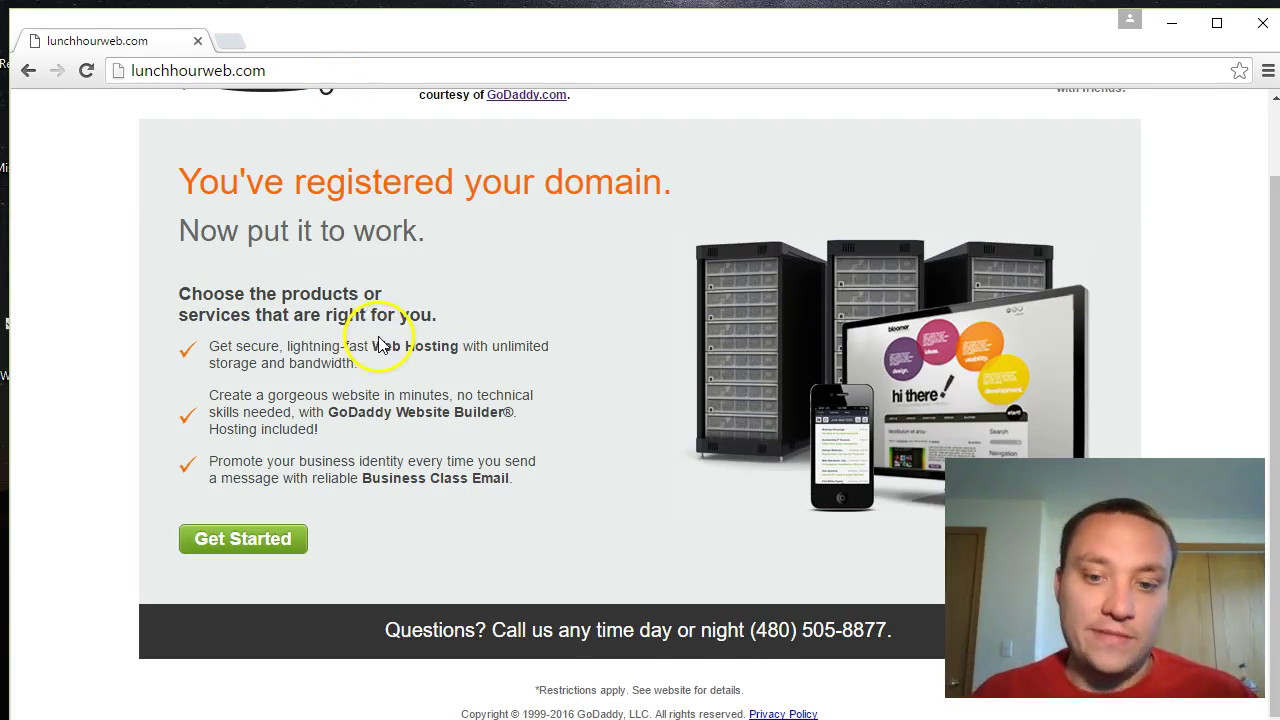
pyautogui.scroll(1, 383, 357)
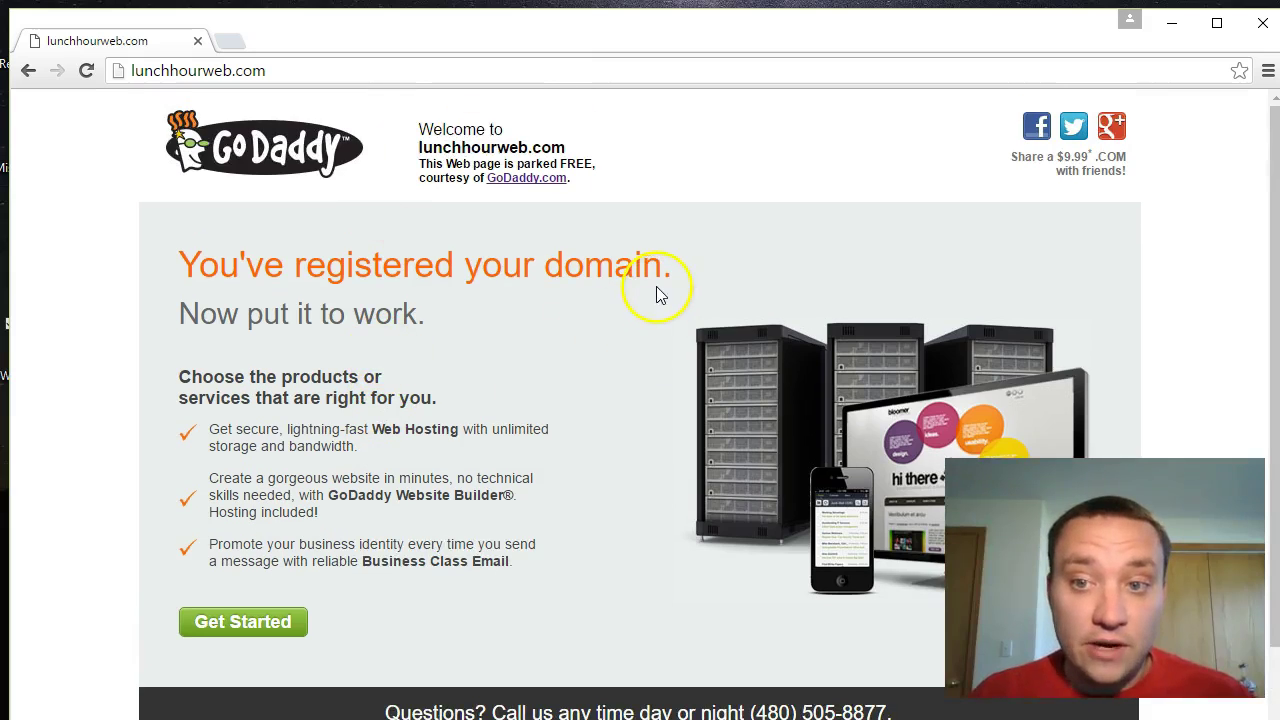